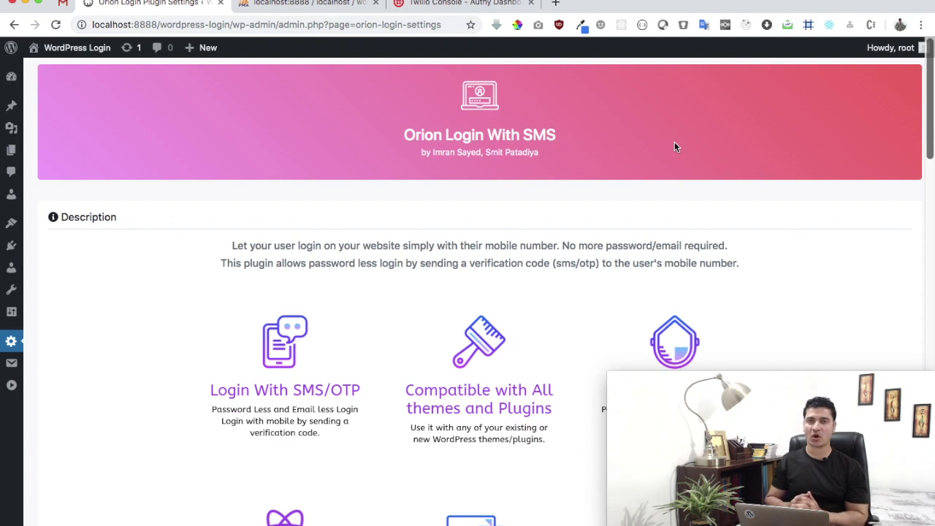
Review the Orion Login settings down to SMS API Configuration, then return to Twilio's Authy applications page.
click(476, 5)
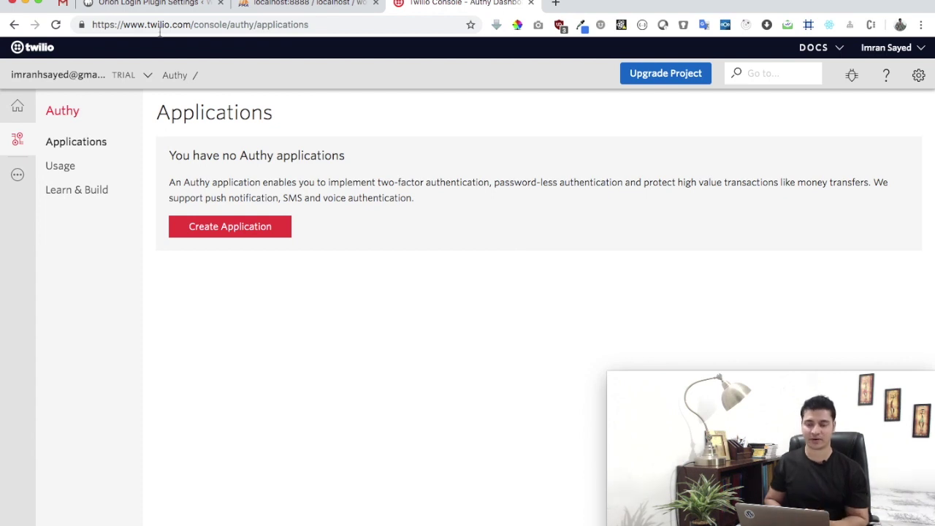
click(151, 5)
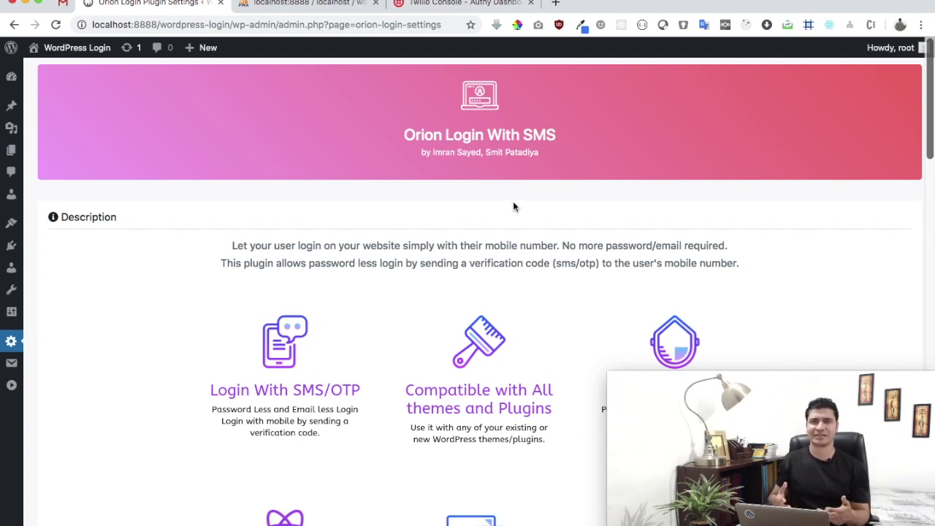
scroll(513, 206, down, 15)
scroll(513, 206, down, 3)
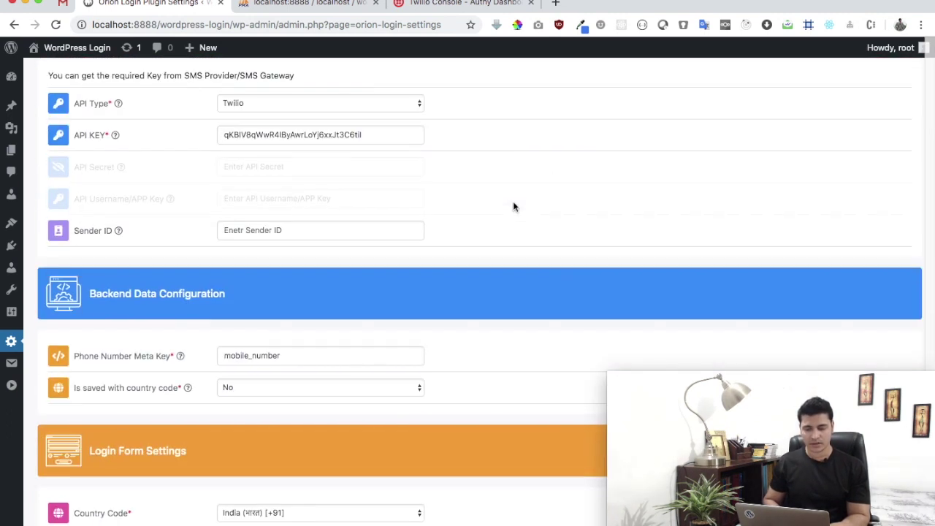
scroll(513, 206, up, 1)
click(450, 4)
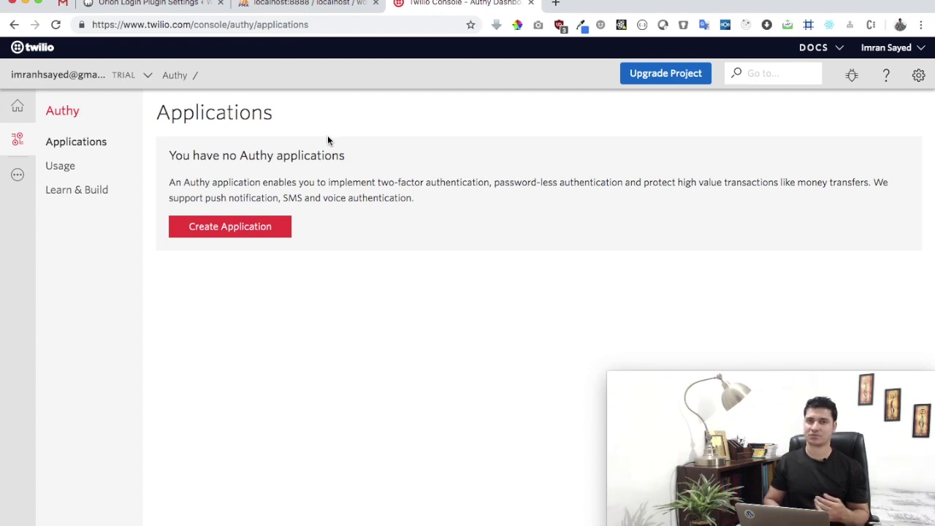
Go to the Authy section from Twilio's All Products & Services list.
click(18, 174)
scroll(131, 315, down, 5)
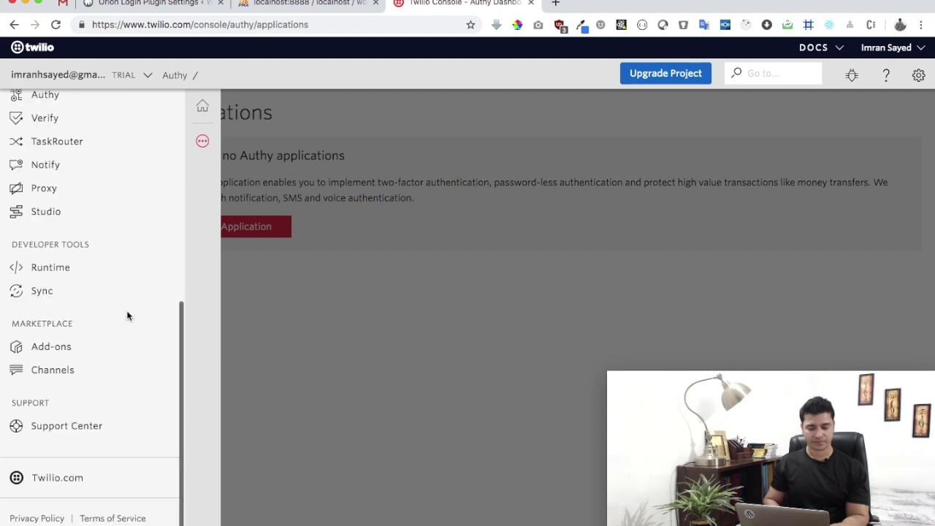
scroll(59, 175, up, 2)
click(48, 215)
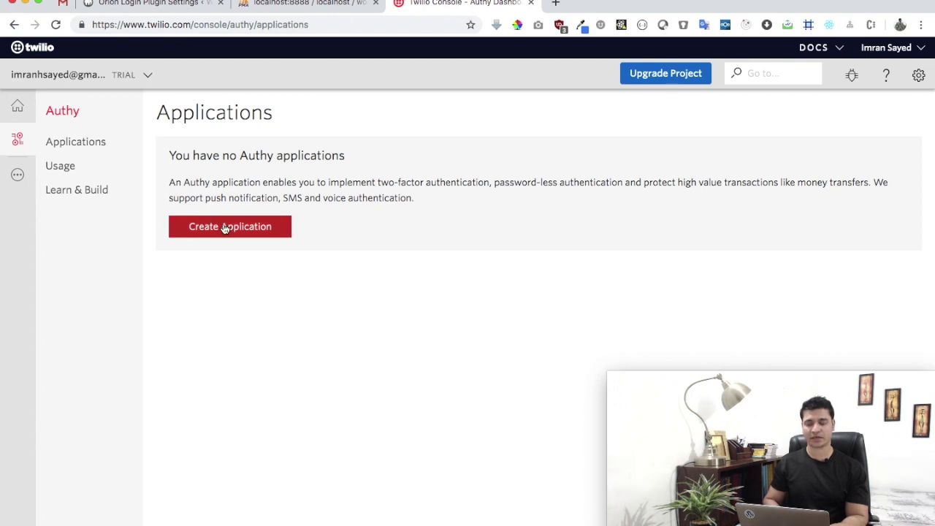
Create an Authy application named Orion and select its revealed production API key.
click(225, 228)
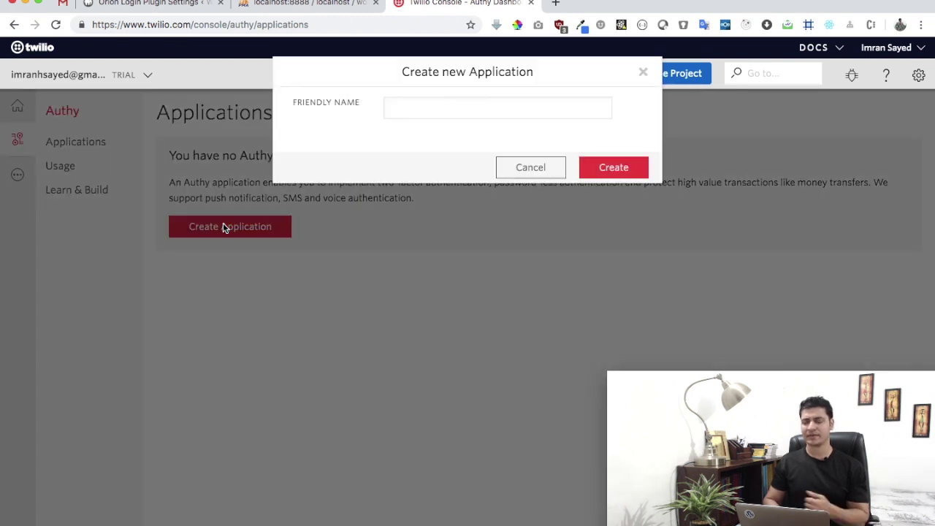
click(428, 105)
text(Orion)
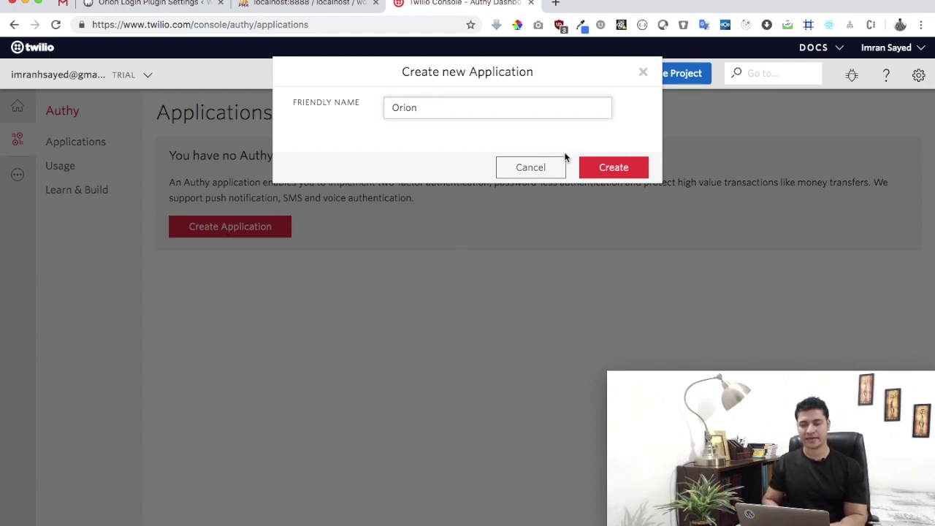
click(619, 168)
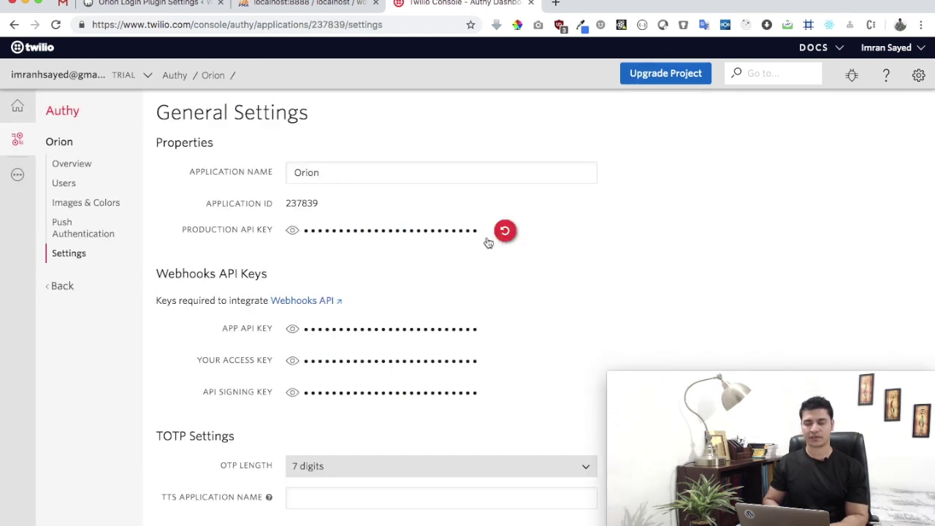
click(363, 231)
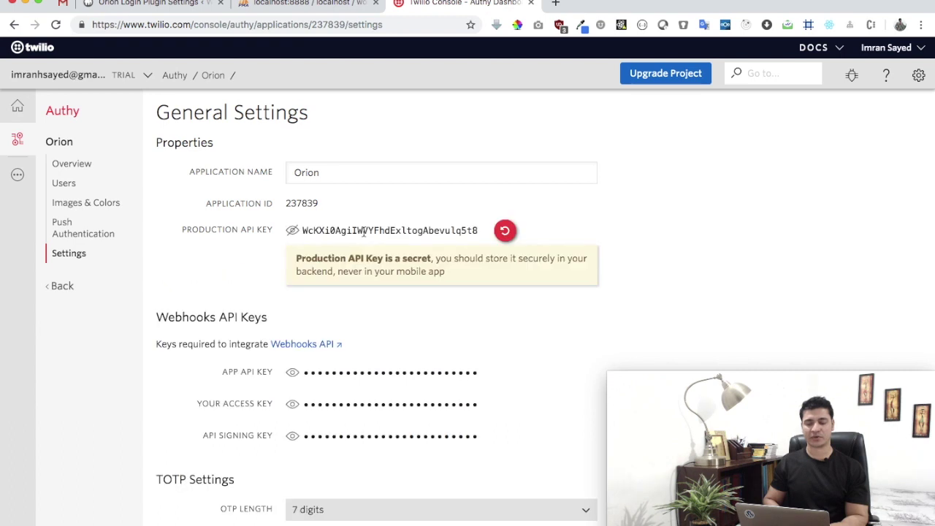
double_click(363, 231)
Keep Twilio as API Type and paste the Authy production key into API KEY.
click(214, 4)
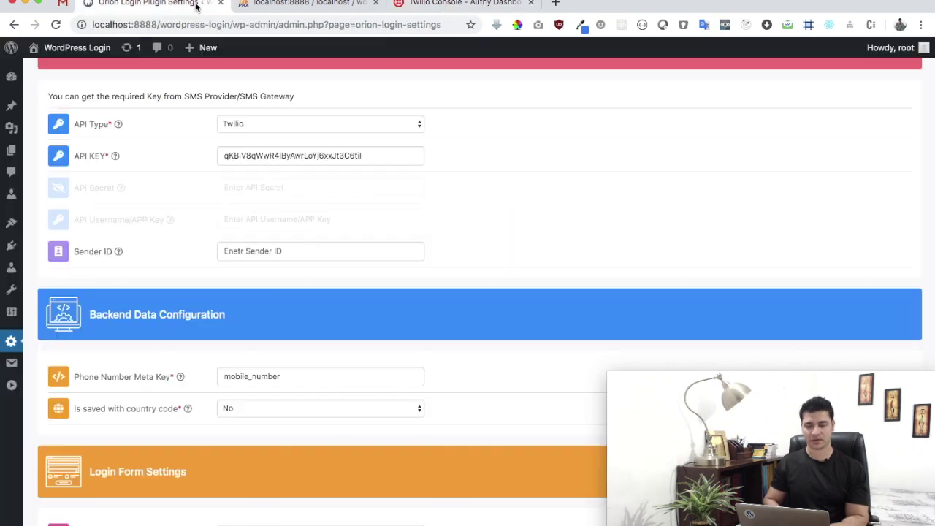
scroll(414, 198, up, 5)
scroll(413, 196, down, 2)
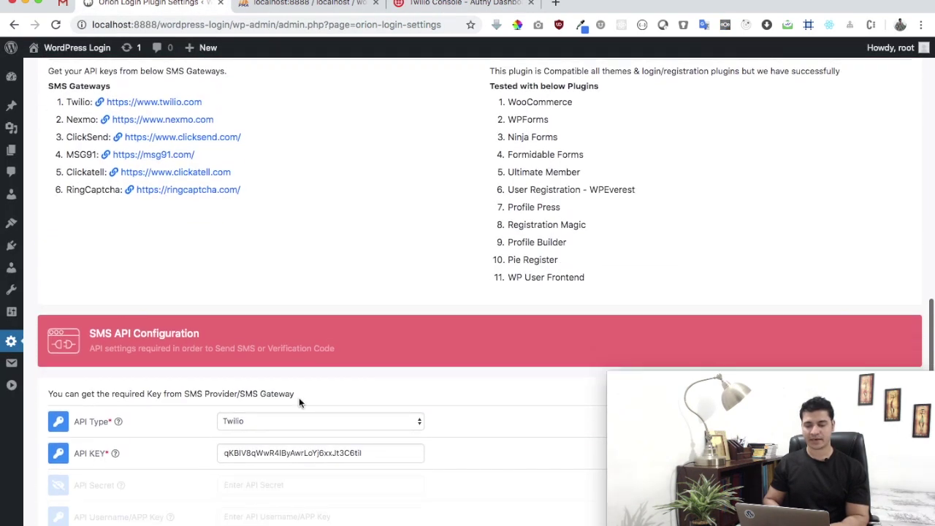
click(285, 422)
click(279, 422)
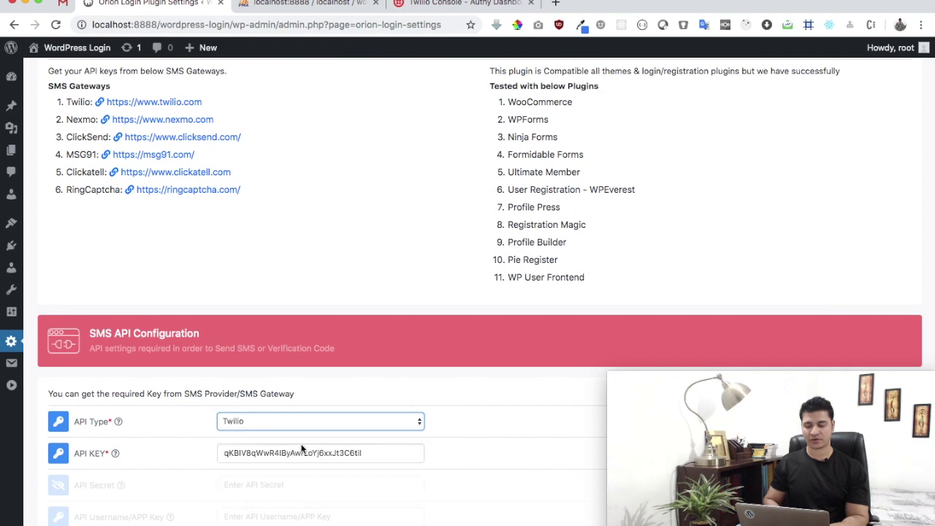
double_click(302, 453)
key(super+v)
Clear the Phone Number Meta Key field.
scroll(301, 451, down, 3)
scroll(302, 451, up, 5)
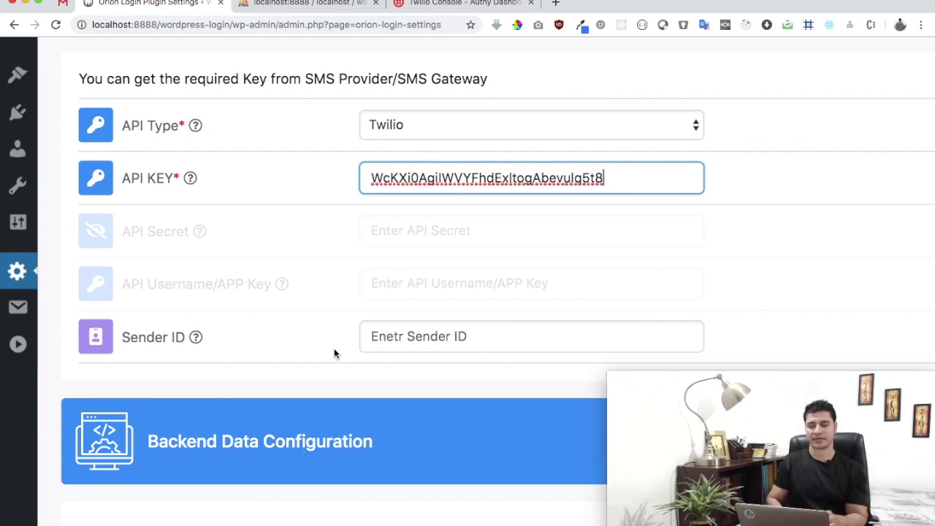
scroll(334, 348, down, 5)
click(424, 342)
double_click(425, 342)
key(BackSpace)
mouse_move(262, 353)
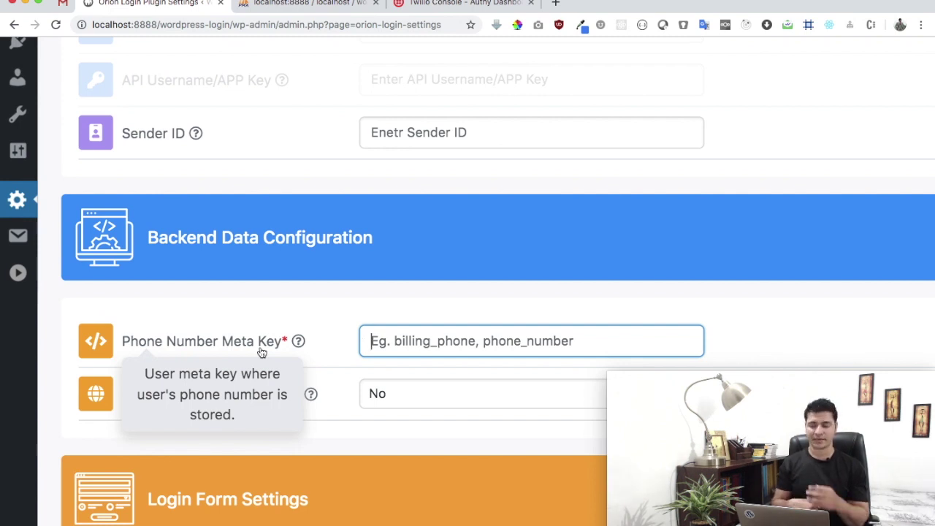
Switch to phpMyAdmin's wp_usermeta table.
key(ctrl+Tab)
scroll(358, 189, up, 2)
scroll(358, 191, down, 3)
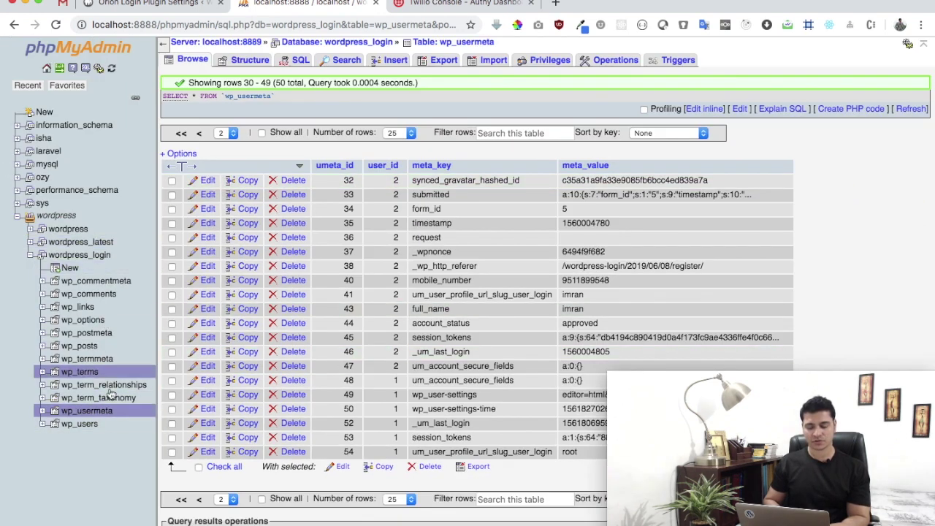
Browse wp_usermeta to page 2 and select the mobile_number meta_key text in row 40.
click(90, 422)
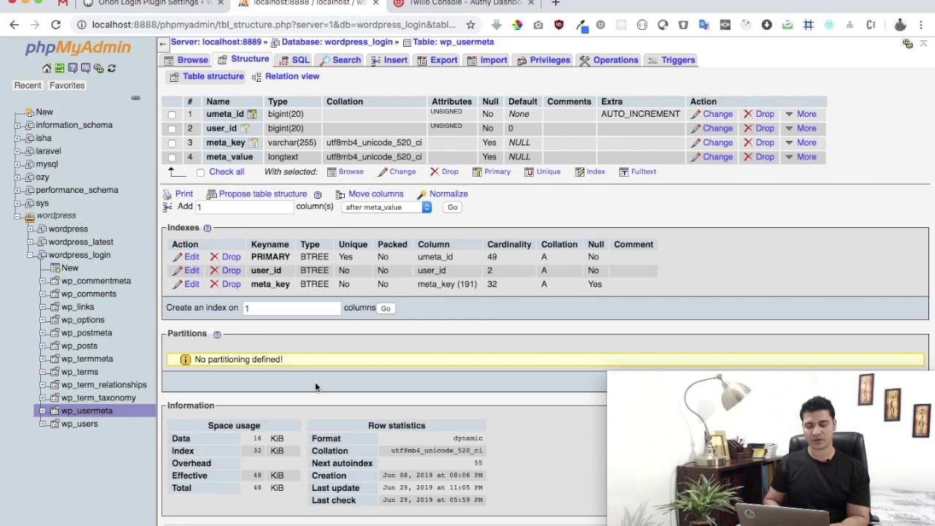
click(194, 62)
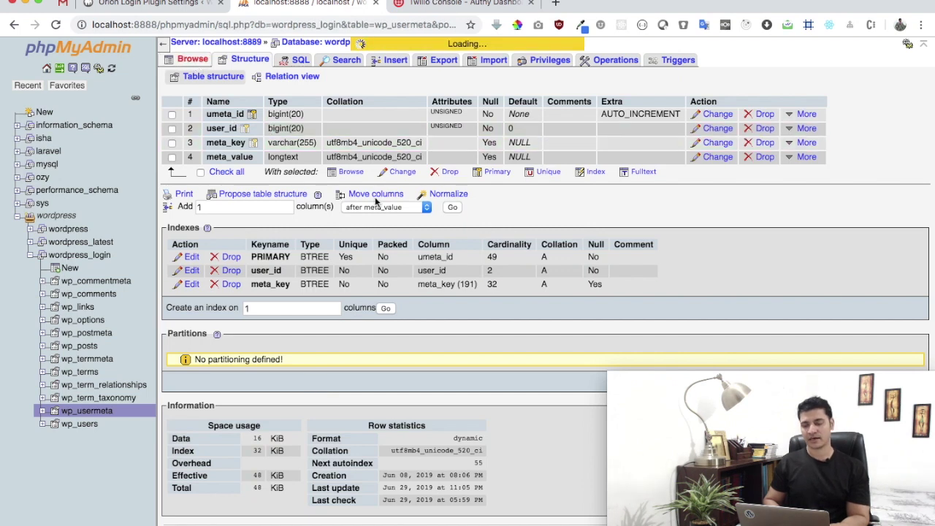
scroll(225, 415, down, 5)
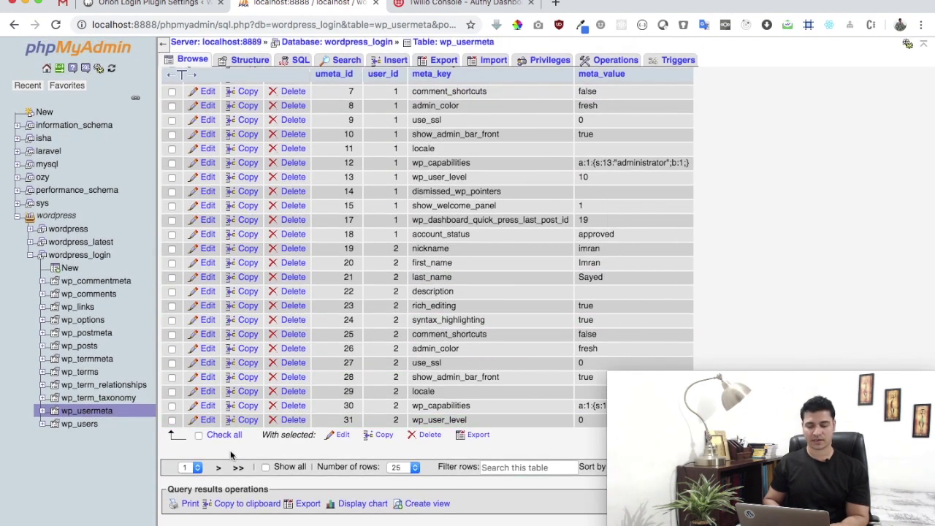
click(218, 466)
scroll(469, 324, up, 5)
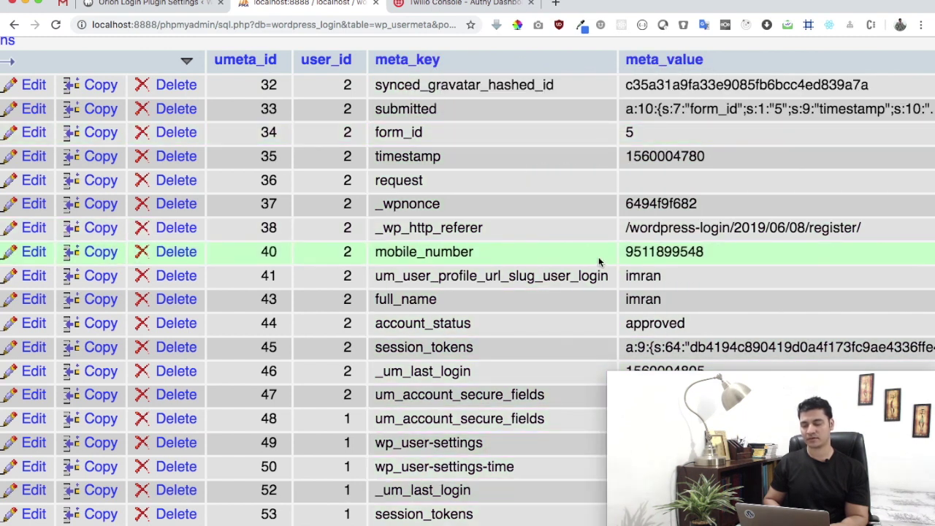
double_click(503, 249)
key(super+a)
key(super+c)
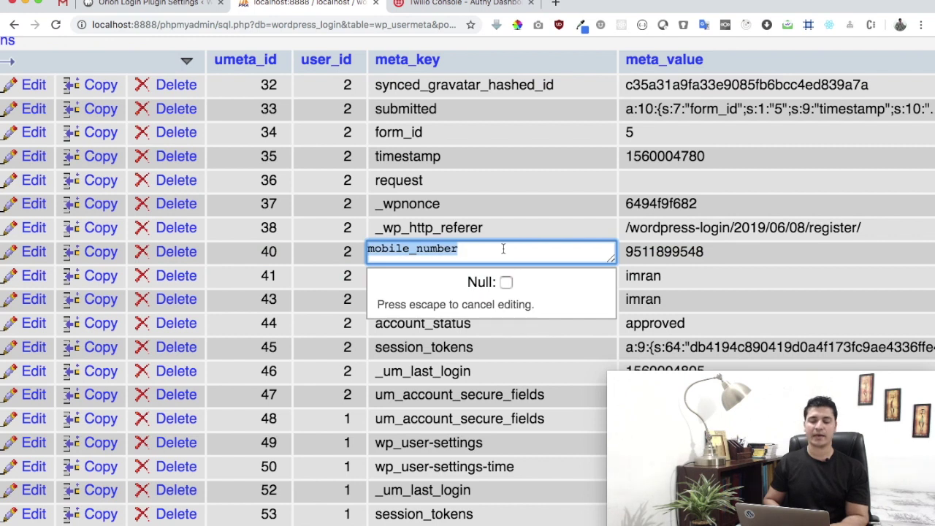
Paste mobile_number into the Orion Phone Number Meta Key field.
click(197, 6)
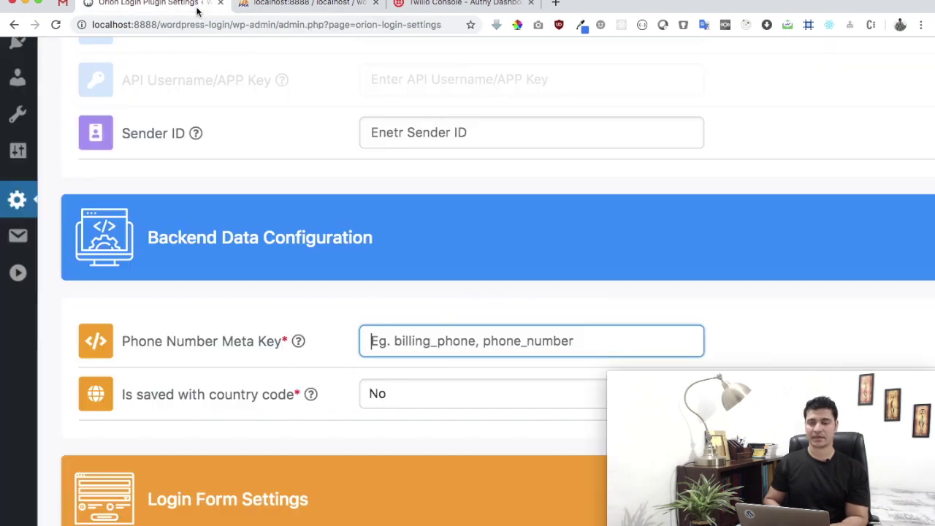
key(super+v)
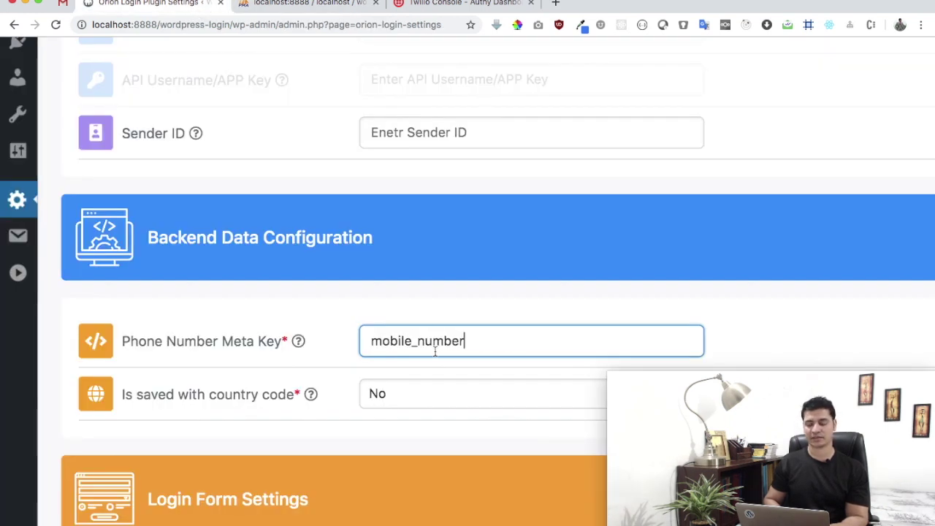
scroll(434, 347, down, 3)
mouse_move(271, 263)
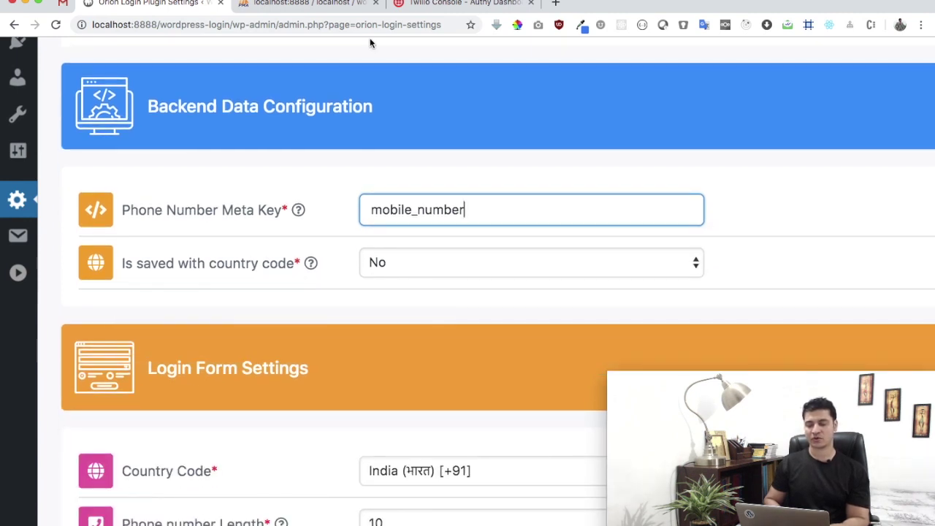
Open row 40's stored mobile number for editing, with the cursor at its start.
click(342, 6)
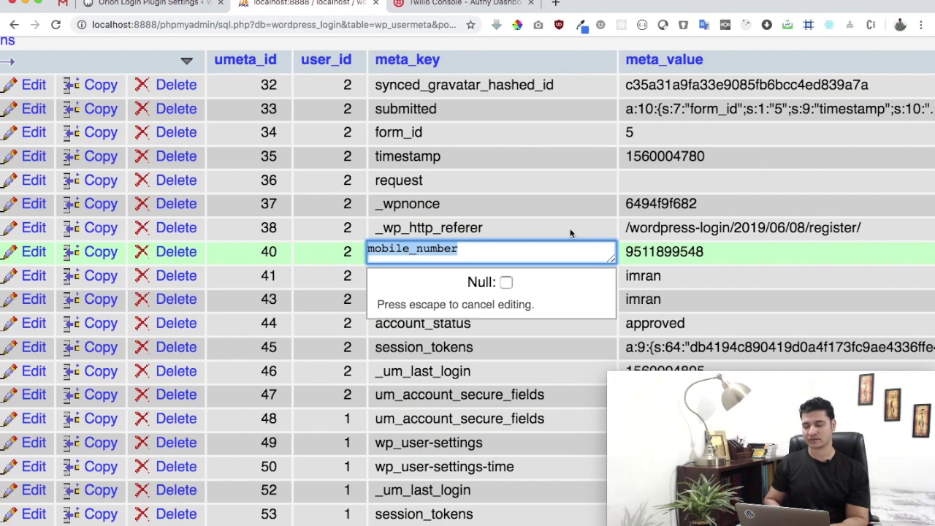
click(174, 4)
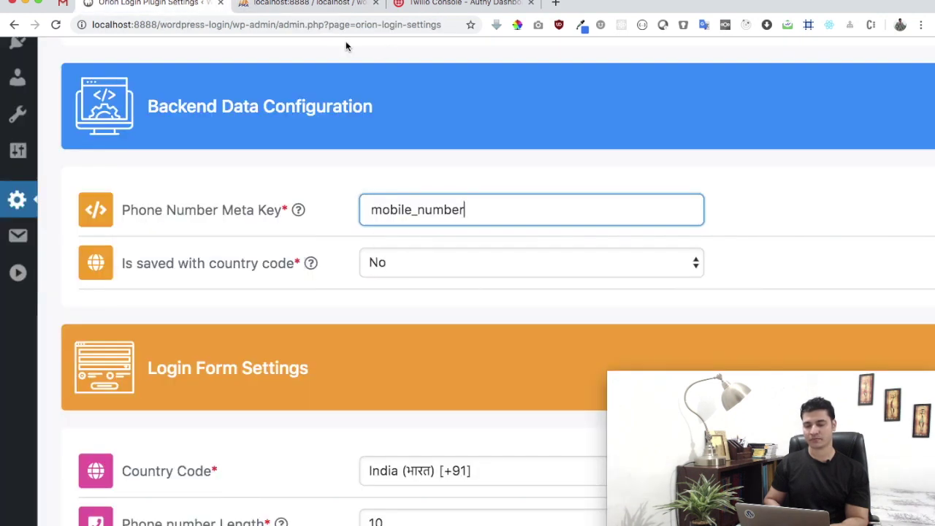
click(311, 6)
click(678, 244)
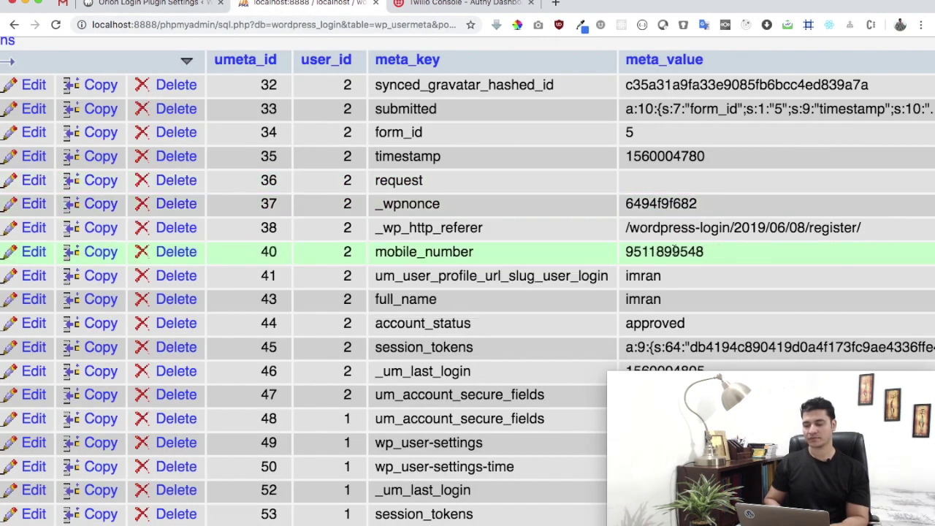
key(super+Left)
Prefix the stored number with 91 and set 'Is saved with country code' to Yes.
text(91)
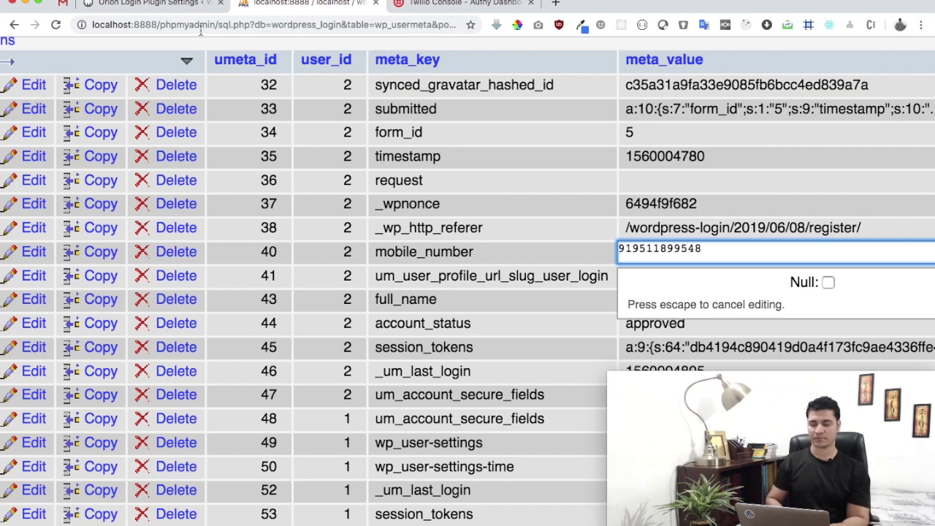
click(154, 5)
click(399, 262)
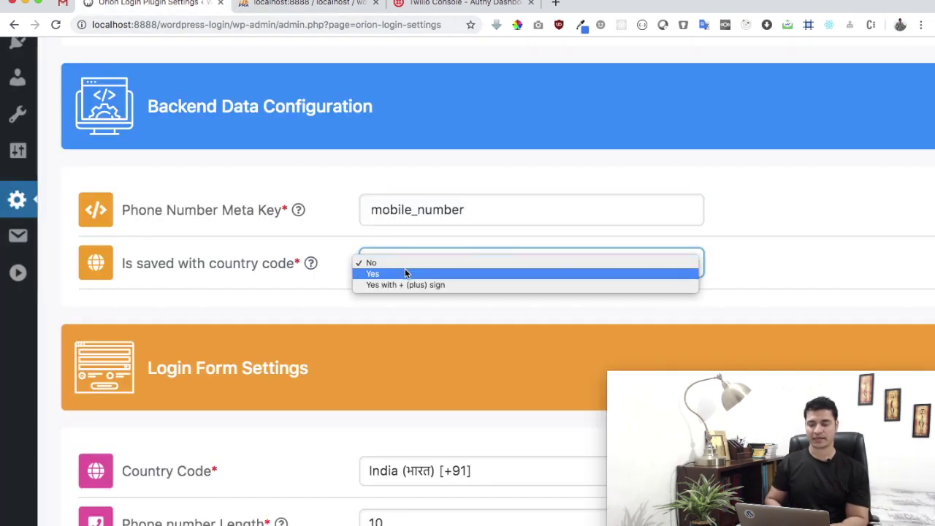
click(407, 273)
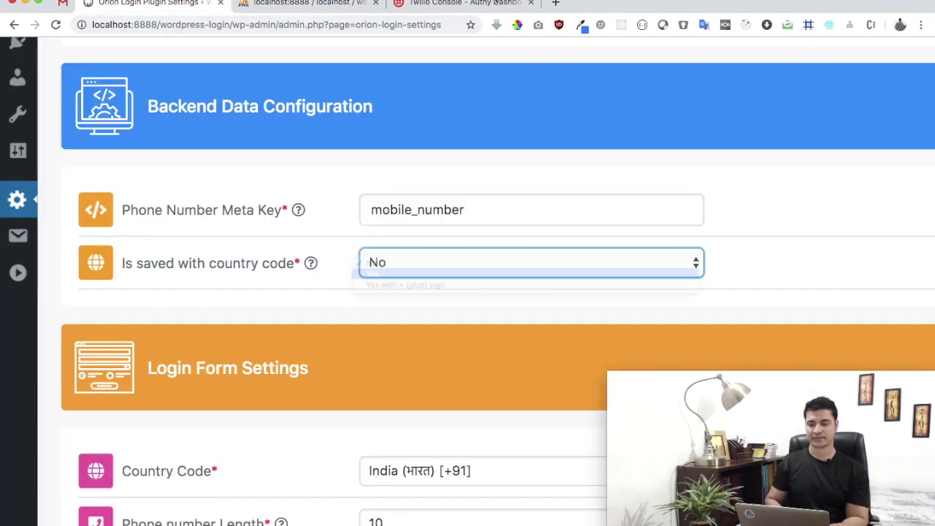
Add a + before the stored number and switch the setting to Yes with +.
click(339, 5)
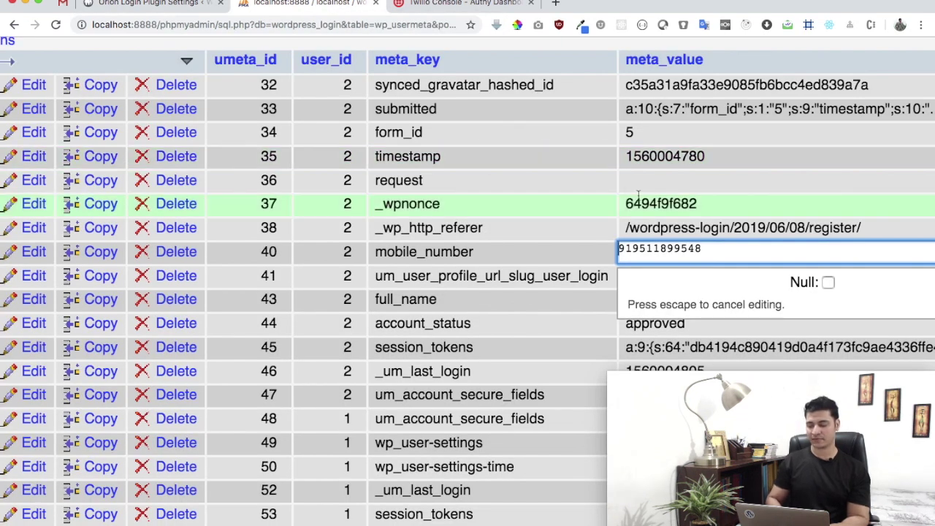
click(620, 249)
text(+)
click(172, 7)
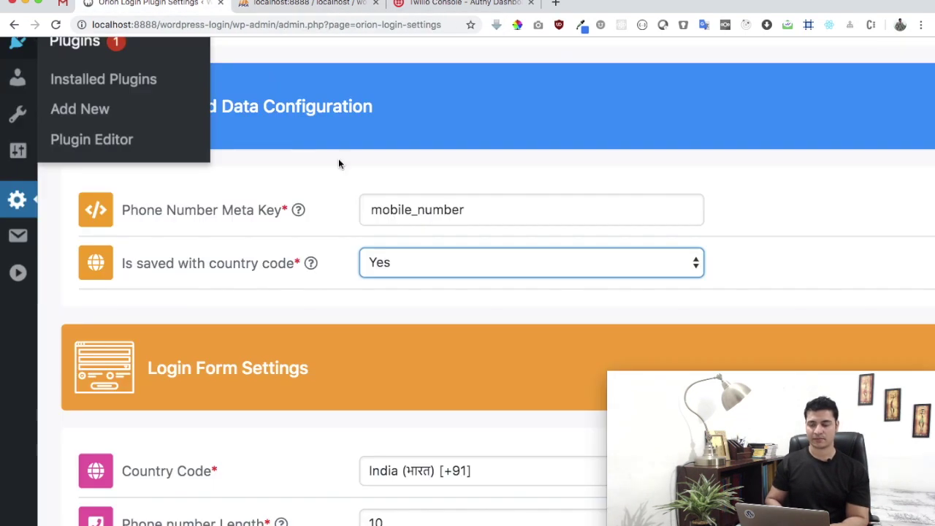
click(380, 268)
click(393, 275)
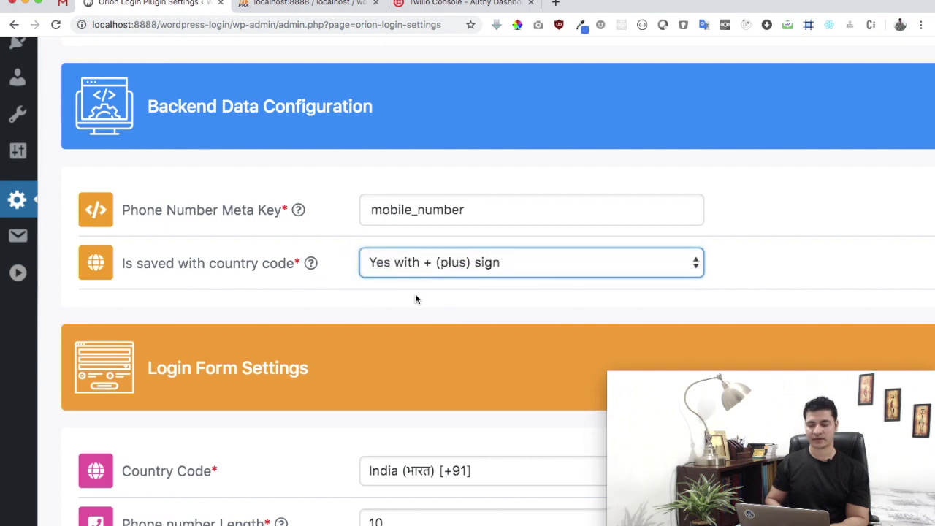
Set 'Is saved with country code' back to No.
click(407, 262)
click(403, 236)
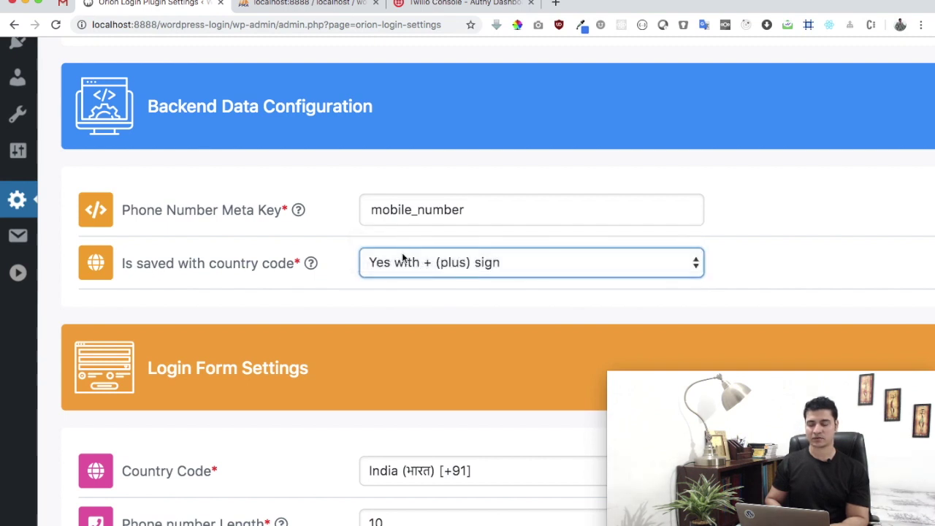
click(402, 264)
click(397, 242)
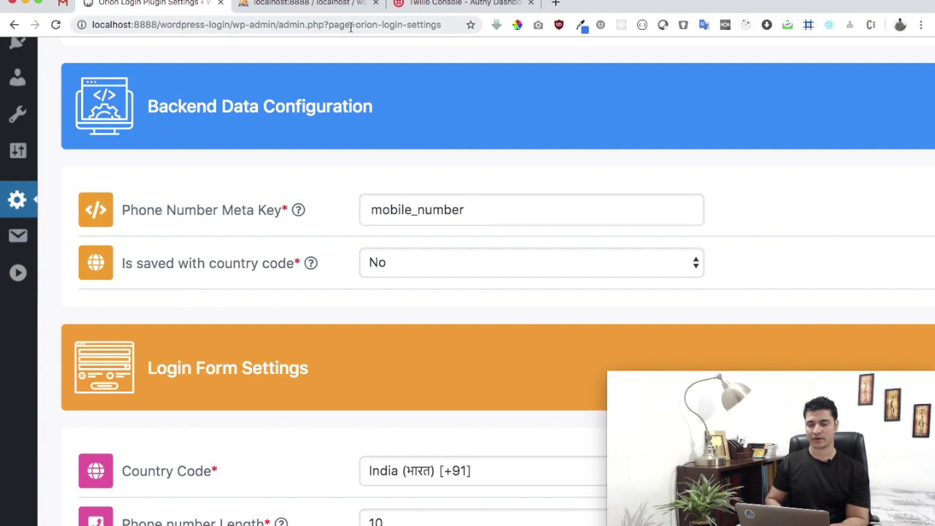
Remove the +91 prefix from row 40's mobile number and save it.
click(334, 5)
click(625, 249)
key(Delete)
key(Delete)
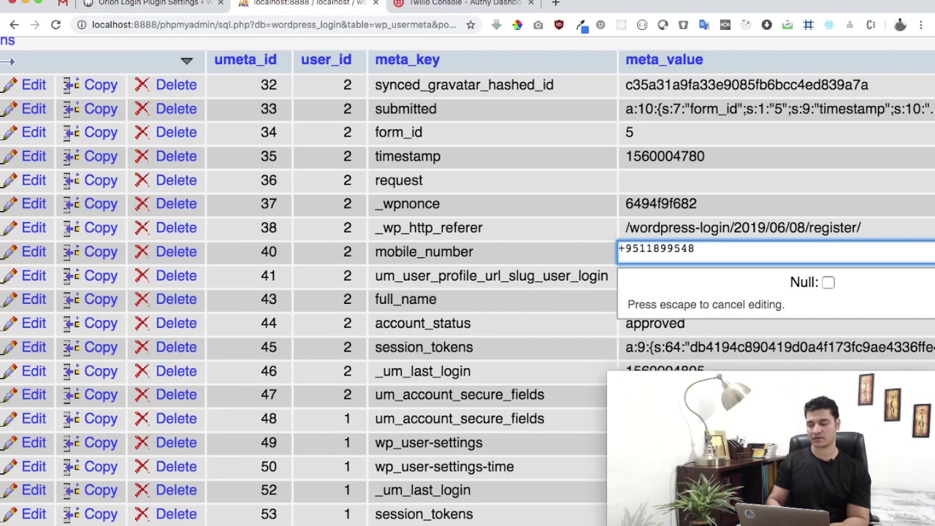
key(BackSpace)
key(Return)
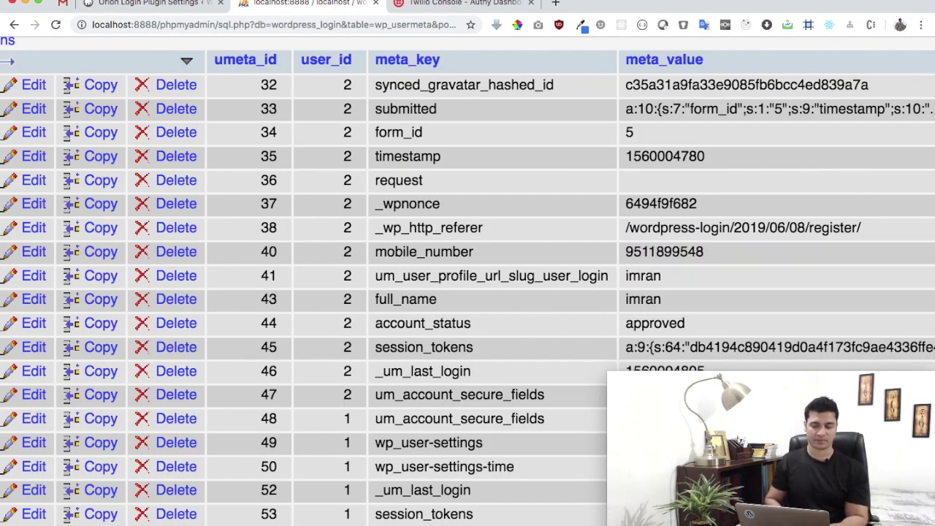
Confirm Country Code stays India (+91) in the Orion Login settings.
click(147, 4)
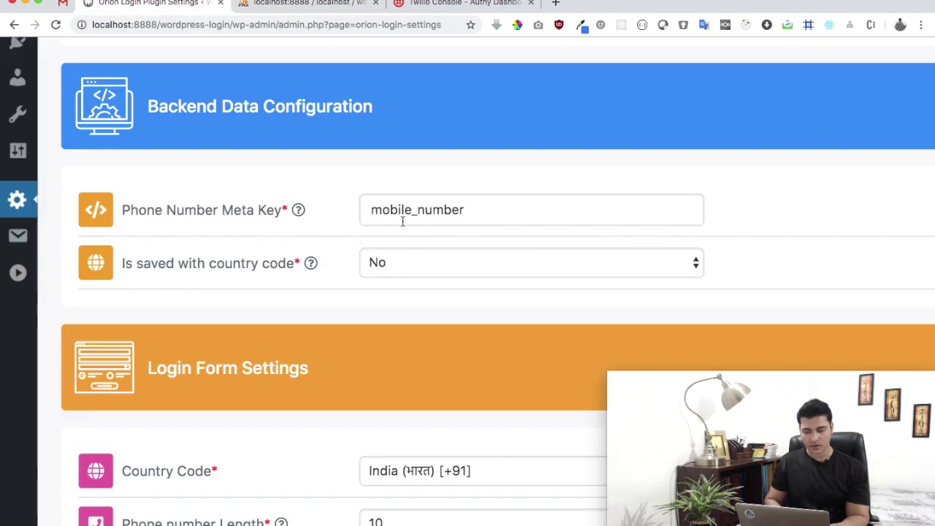
scroll(402, 221, down, 5)
click(425, 256)
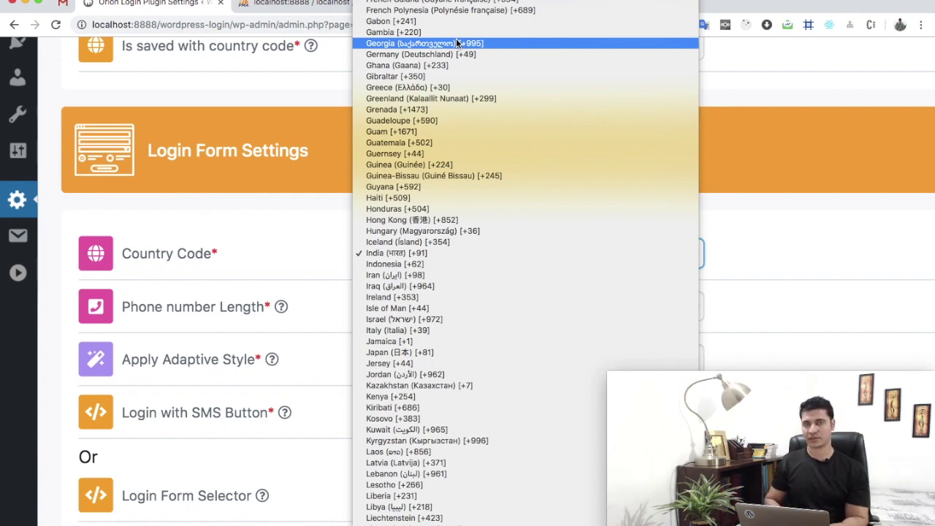
click(426, 253)
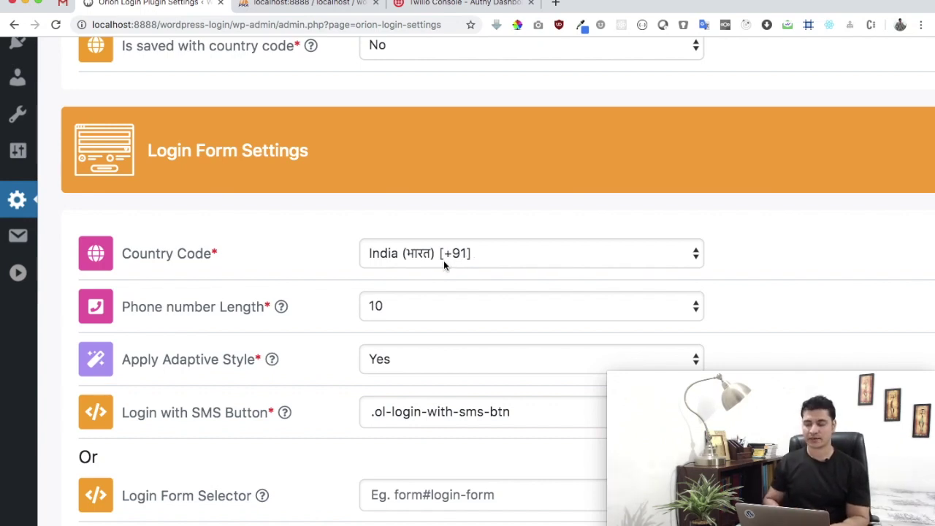
scroll(475, 265, down, 5)
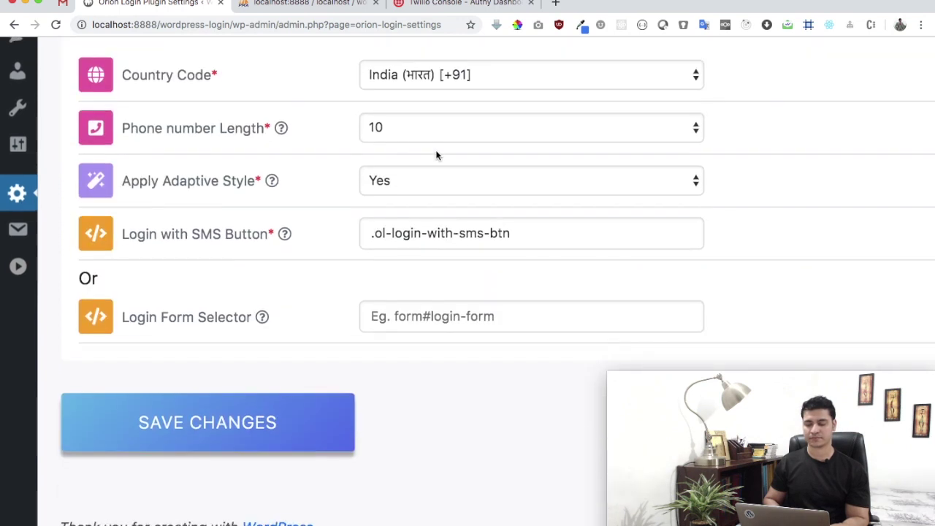
click(432, 131)
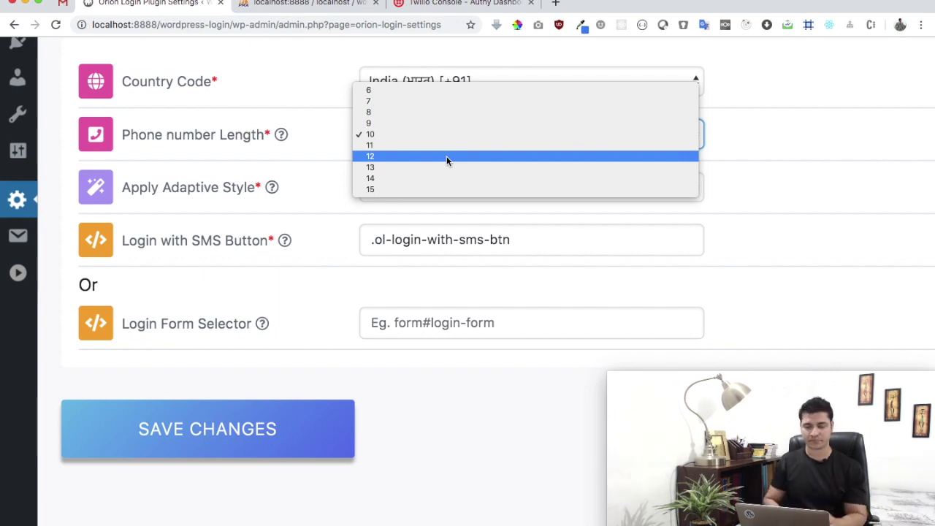
click(423, 134)
mouse_move(234, 188)
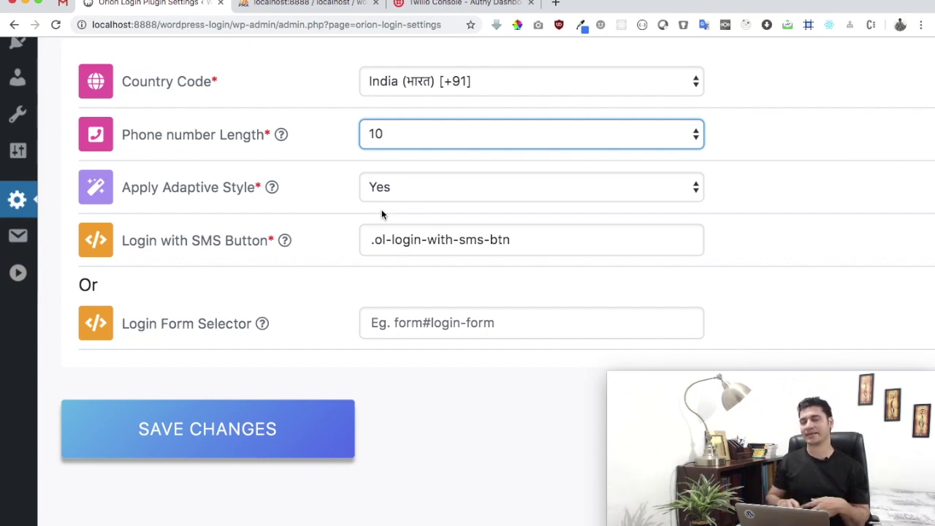
Delete .ol-login-with-sms-btn from the Login with SMS Button field.
mouse_move(223, 244)
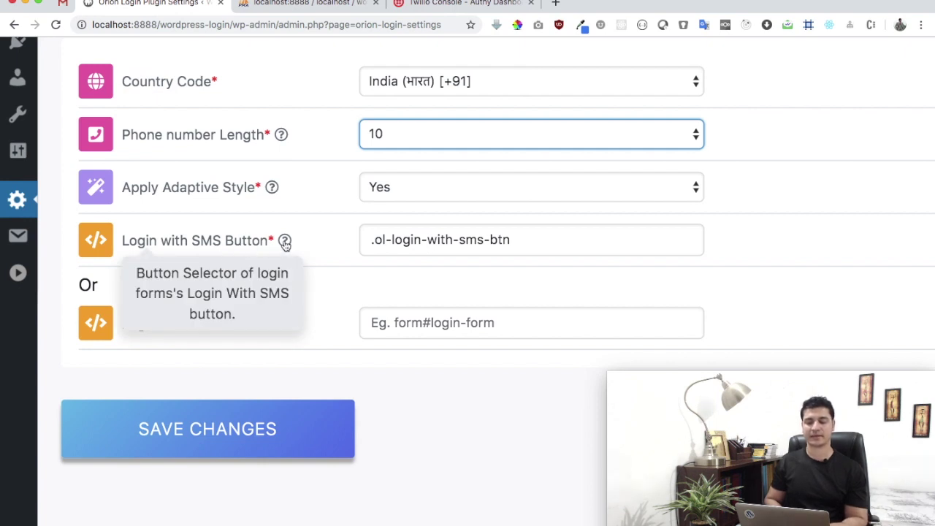
triple_click(409, 240)
key(super+c)
key(BackSpace)
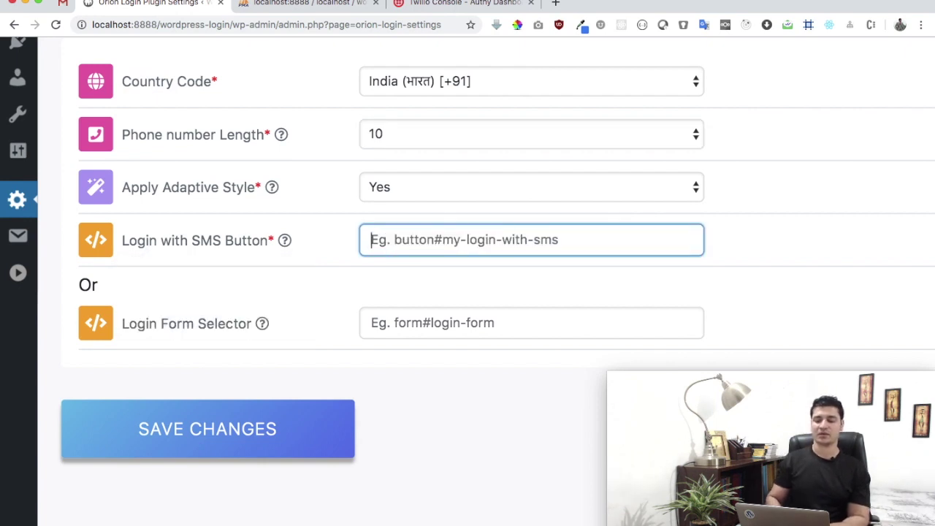
mouse_move(278, 250)
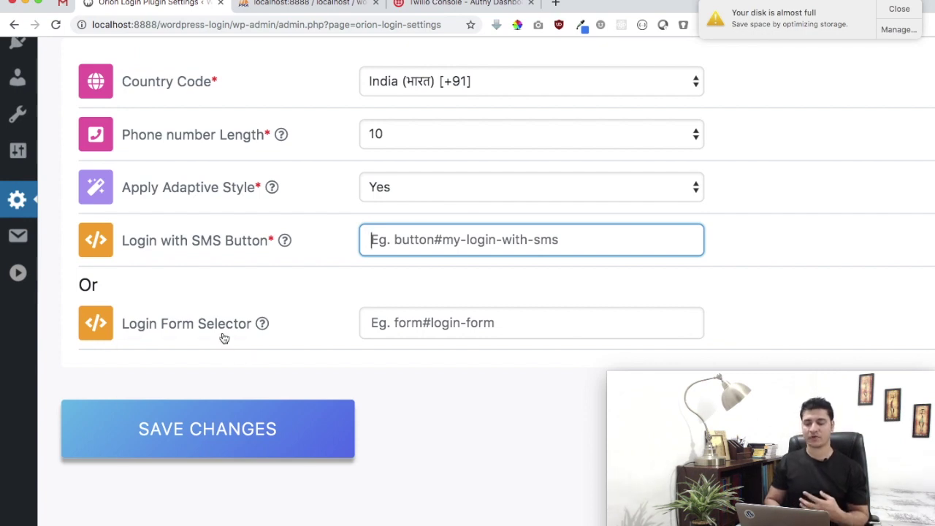
mouse_move(226, 336)
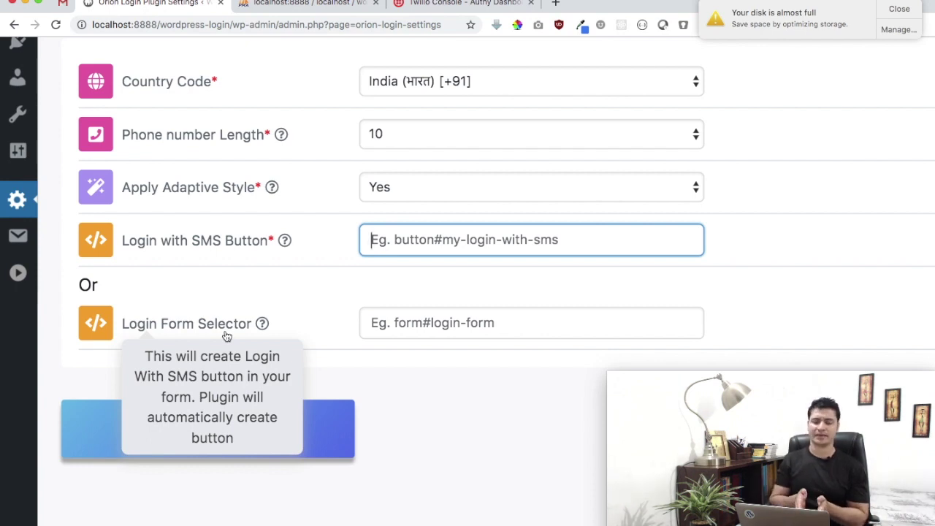
key(Tab)
click(903, 10)
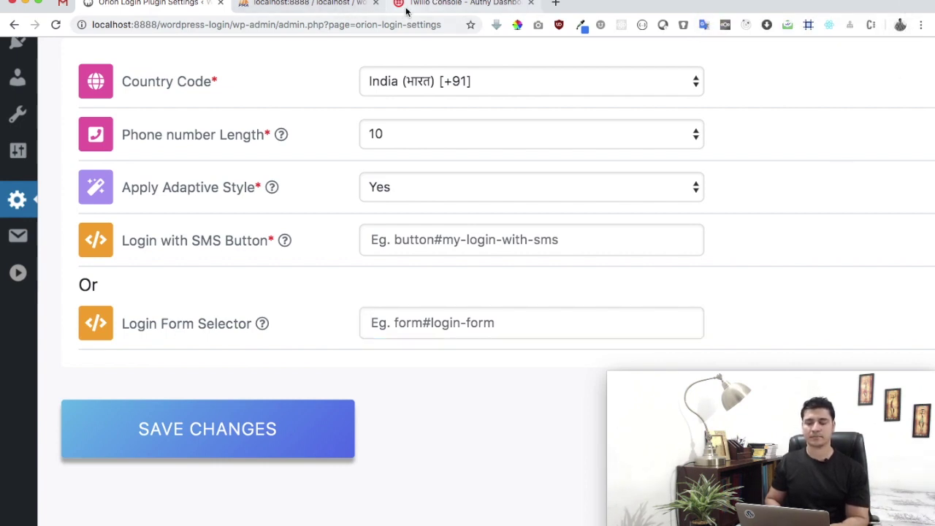
Load localhost:8888/wordpress-login/login in a new incognito window.
key(super+shift+n)
text(lo)
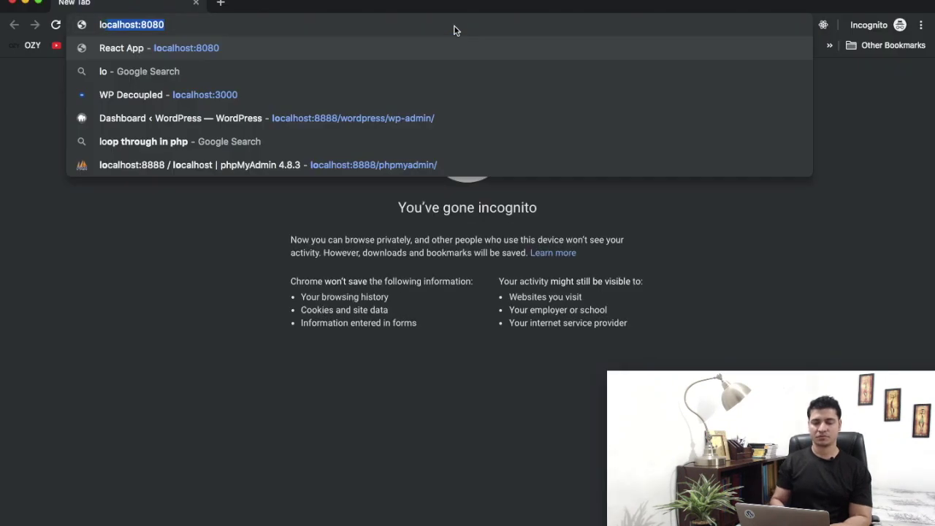
text(calhost:8888/wordpress)
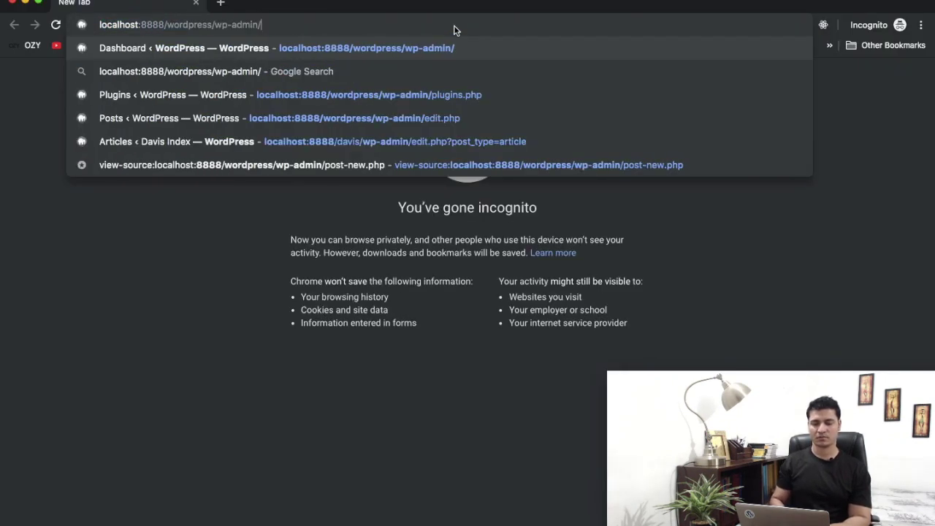
key(BackSpace)
text(-login/wp-)
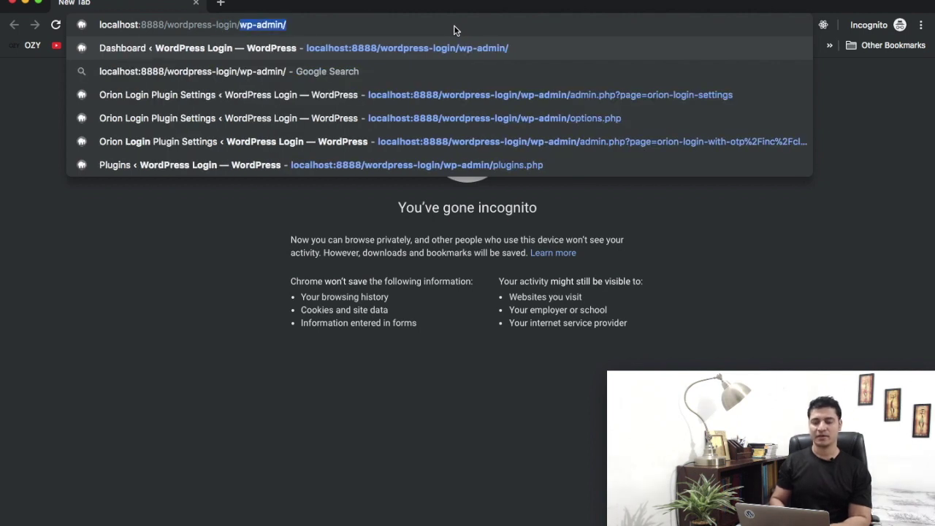
key(BackSpace)
key(BackSpace)
key(BackSpace)
key(BackSpace)
text(login)
key(Return)
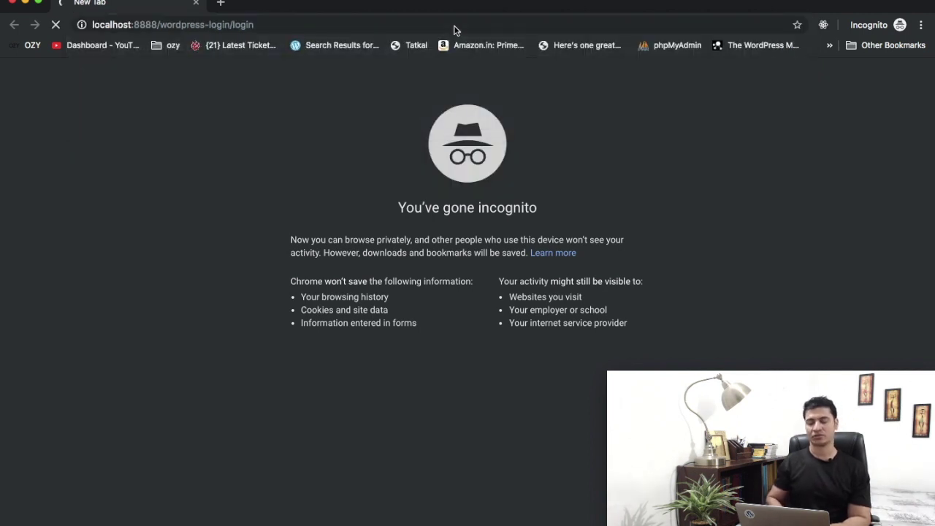
scroll(404, 242, down, 1)
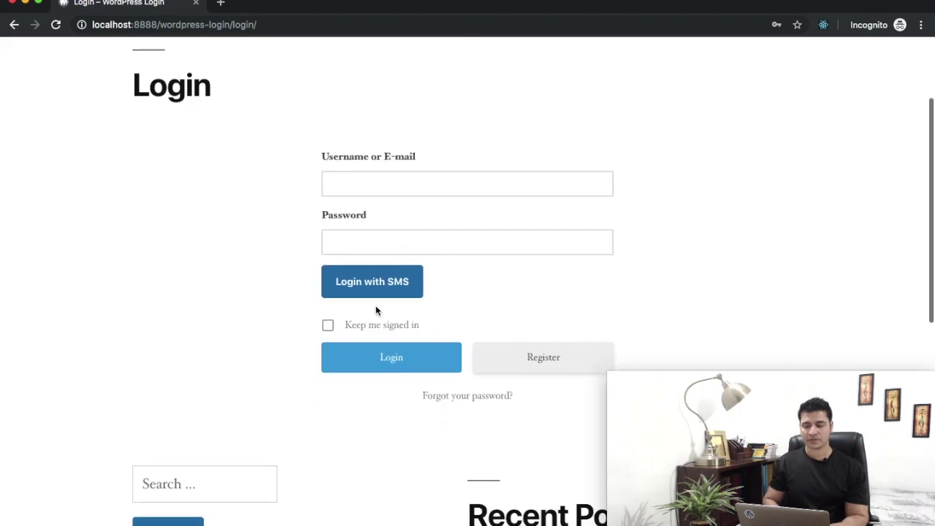
Inspect the Login with SMS button and select its ol-login-with-sms-btn class value.
right_click(398, 288)
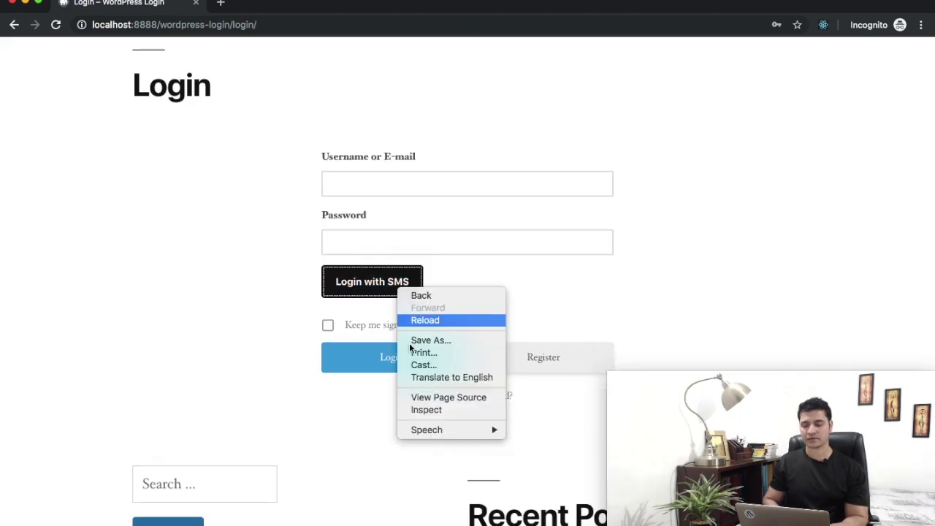
click(429, 408)
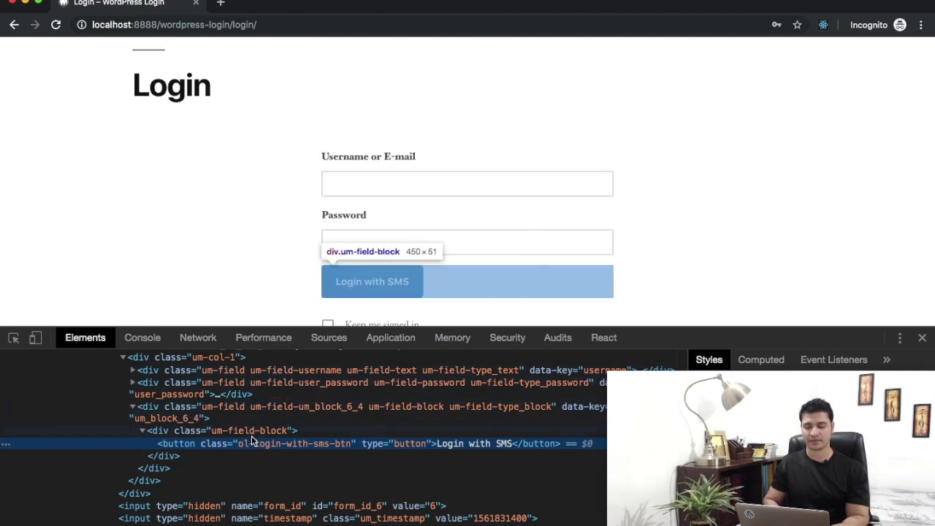
double_click(285, 443)
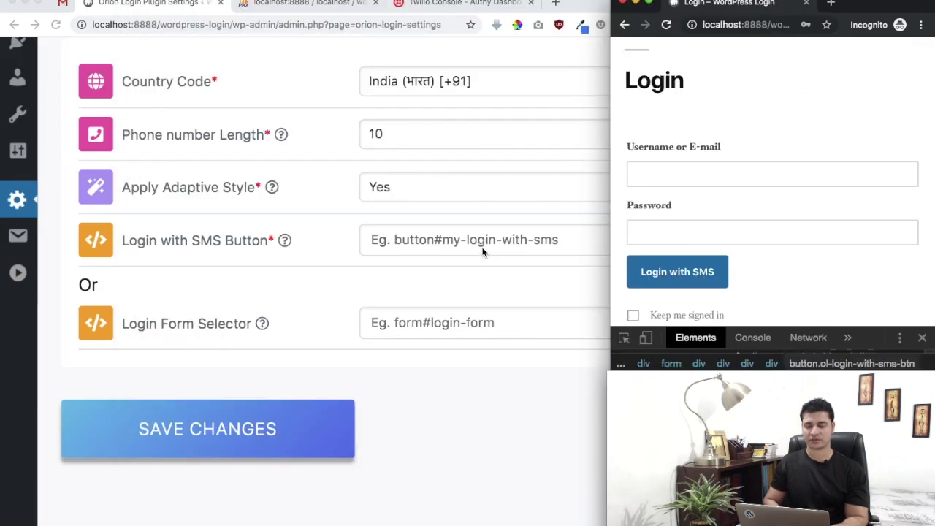
Enter .ol-login-with-sms-btn in the Login with SMS Button field and save the settings.
click(482, 252)
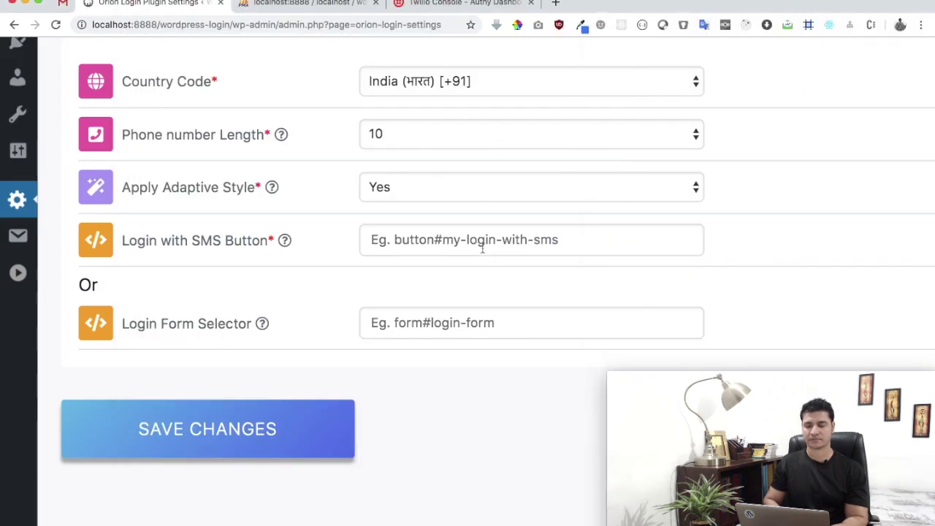
key(super+v)
key(super+Left)
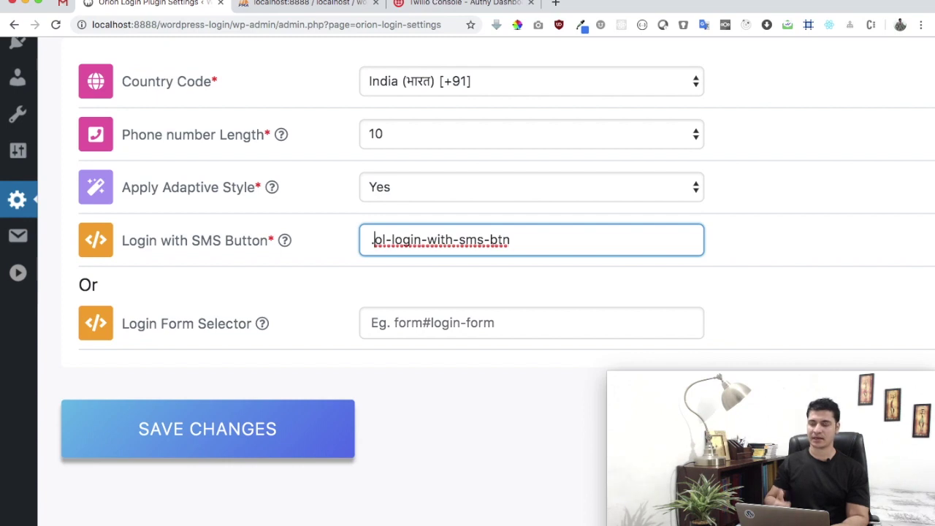
text(#)
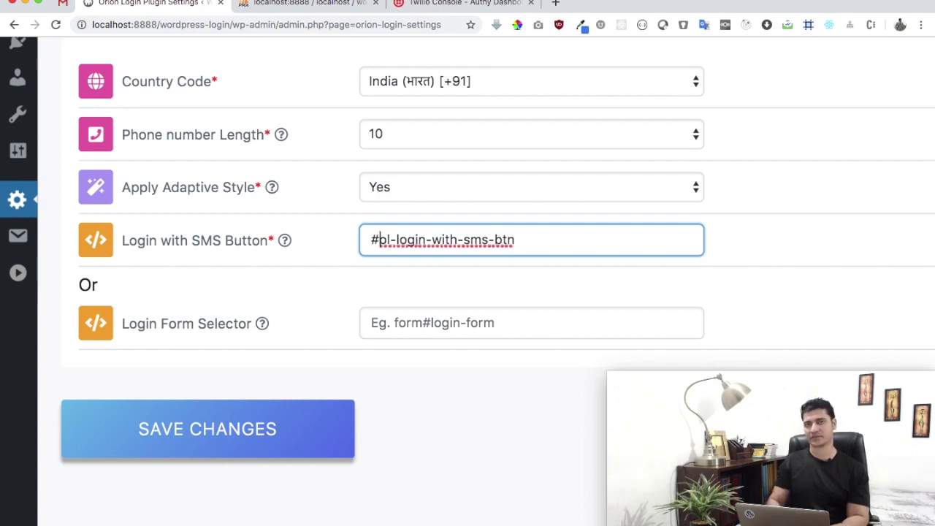
key(BackSpace)
text(.)
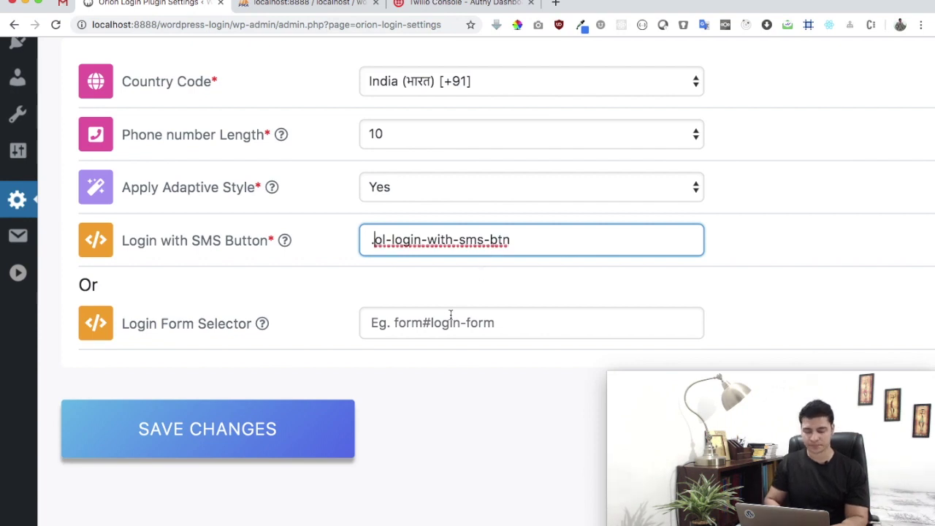
click(440, 317)
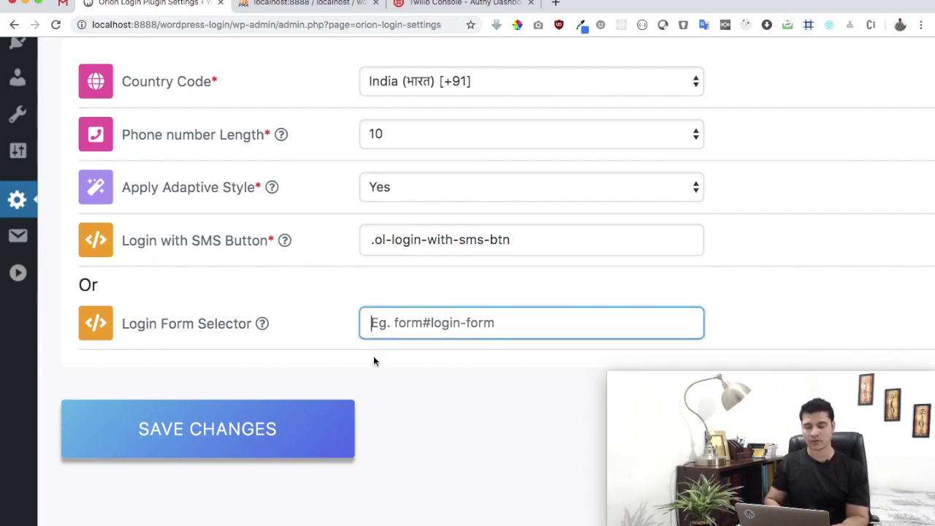
click(244, 430)
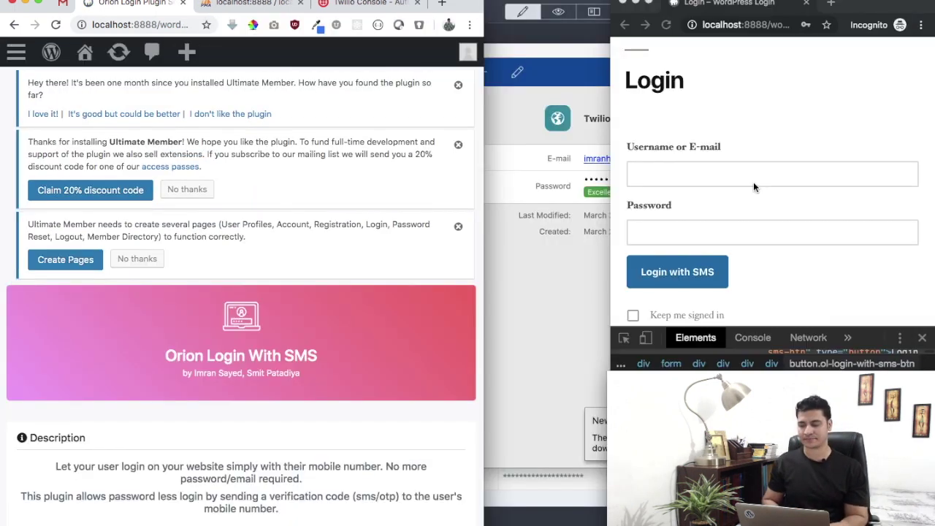
Maximize the incognito login window, close DevTools, and reload the front-end login page.
click(800, 155)
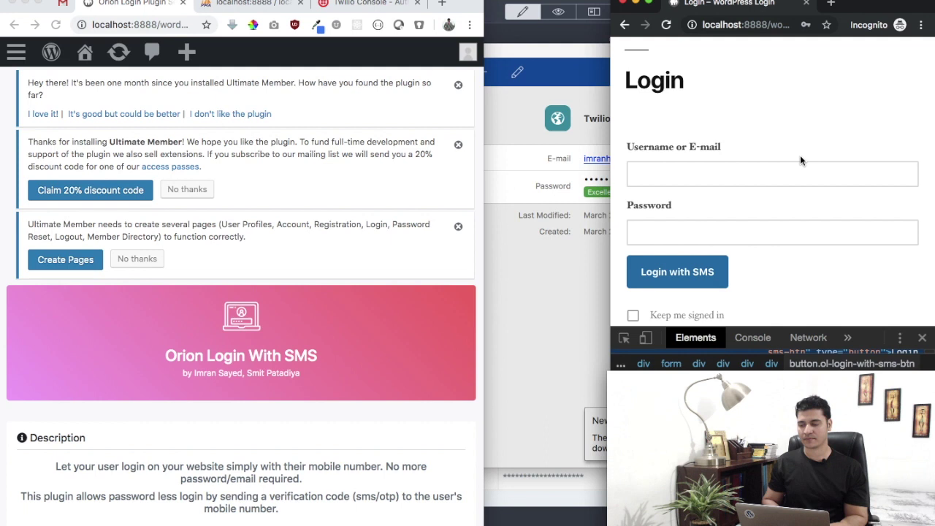
double_click(610, 129)
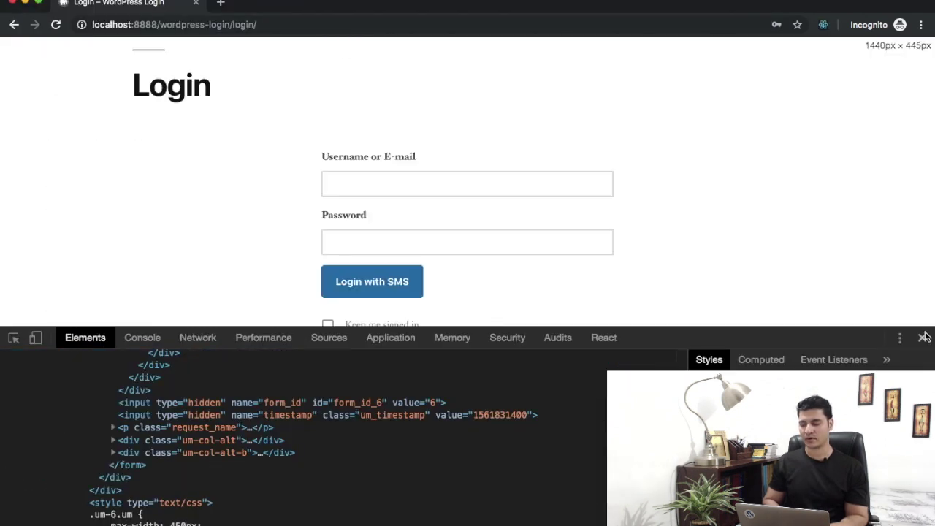
click(924, 336)
key(super+r)
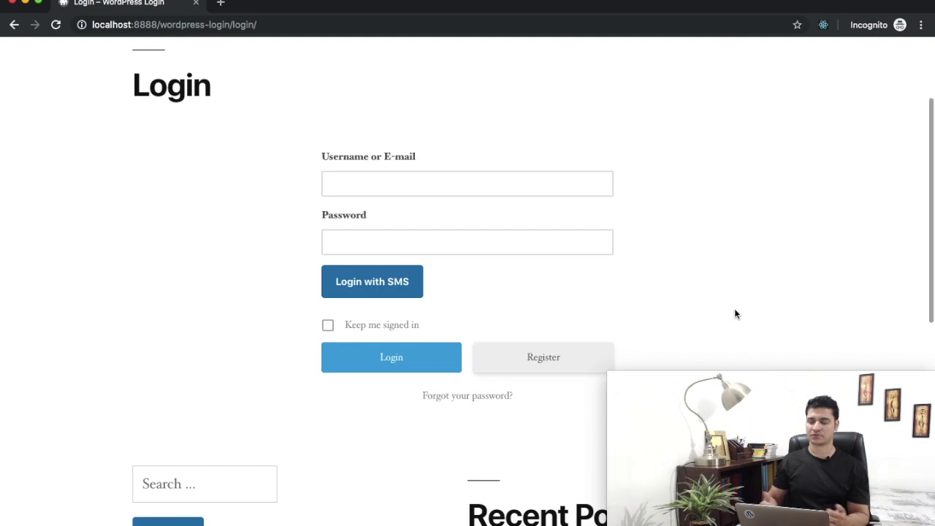
Open the Login With SMS popup and focus its Phone Number field prefilled with +91.
click(388, 291)
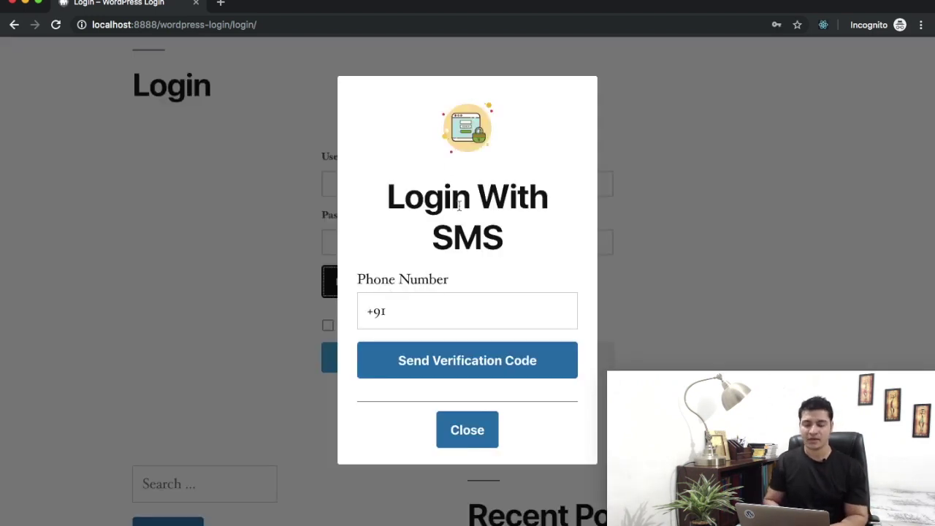
click(439, 313)
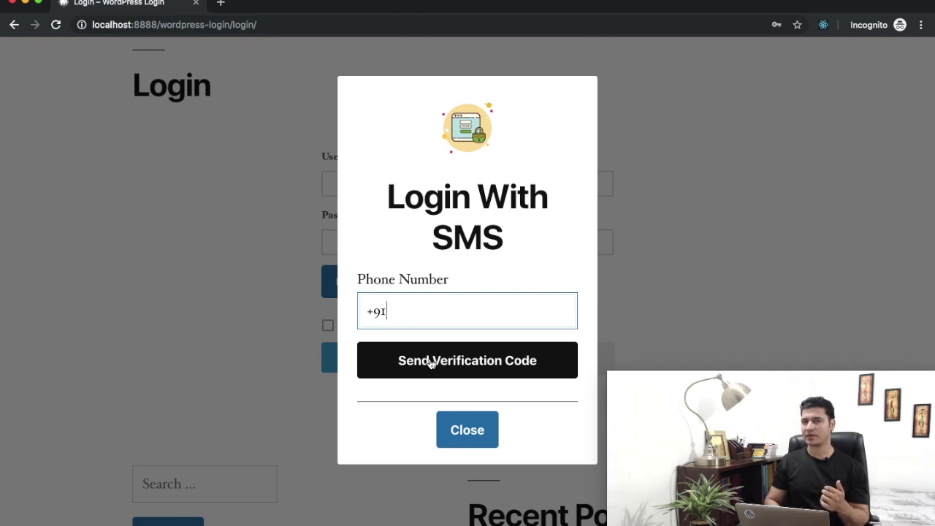
click(453, 206)
triple_click(453, 206)
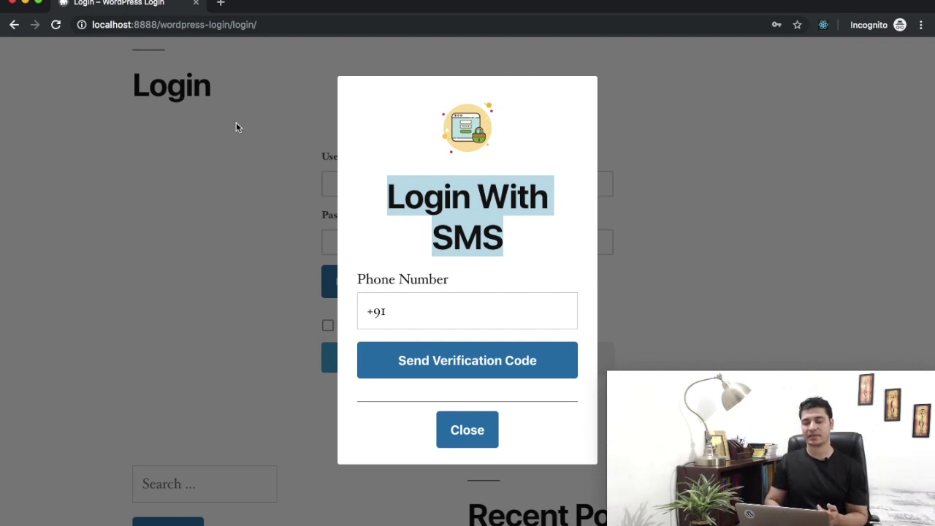
click(392, 307)
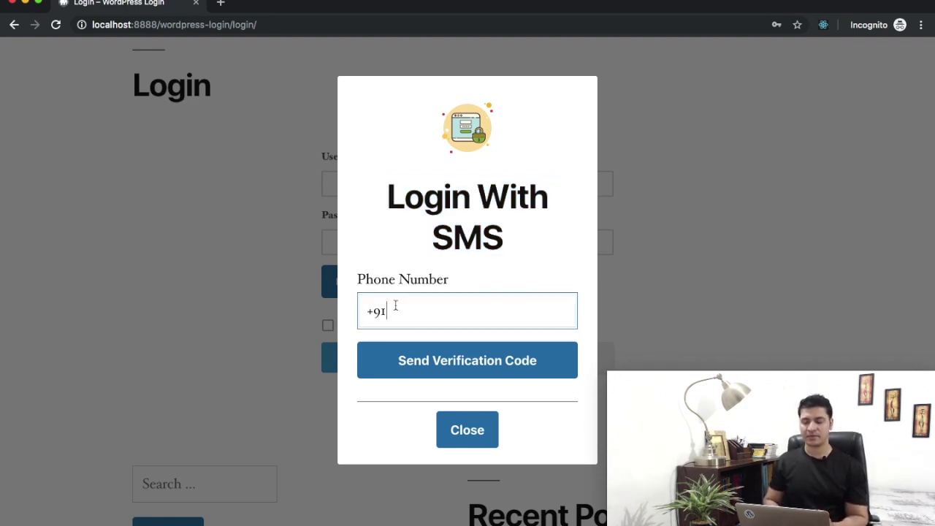
scroll(346, 315, down, 3)
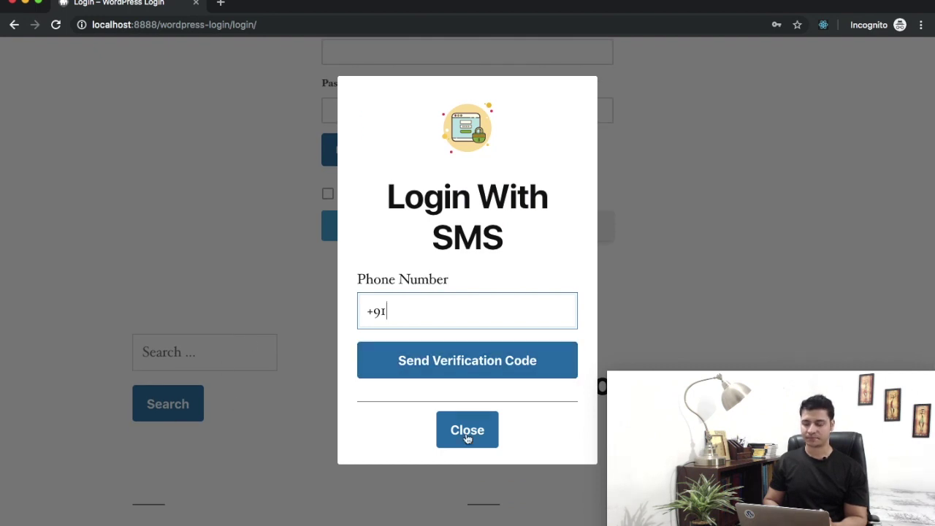
scroll(337, 422, up, 5)
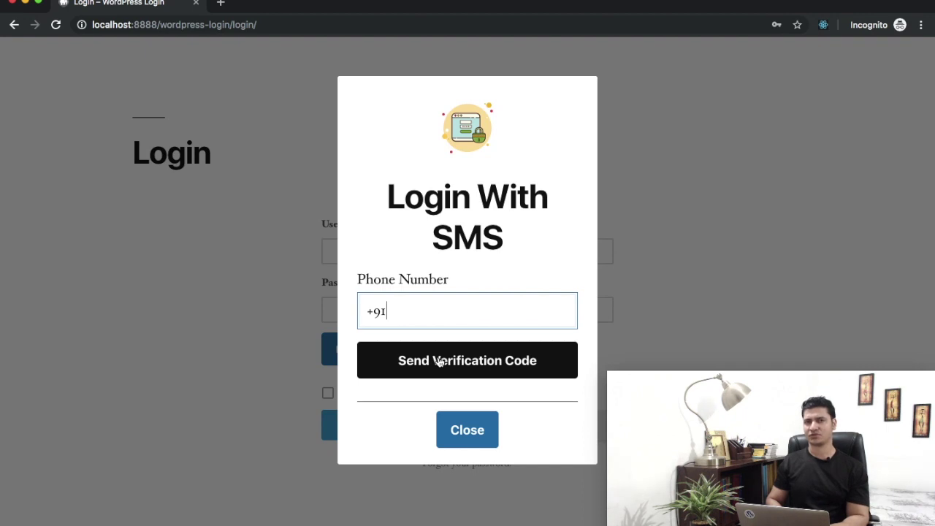
Send a code with only +91 entered to trigger the 'Please enter phone number' error.
click(439, 362)
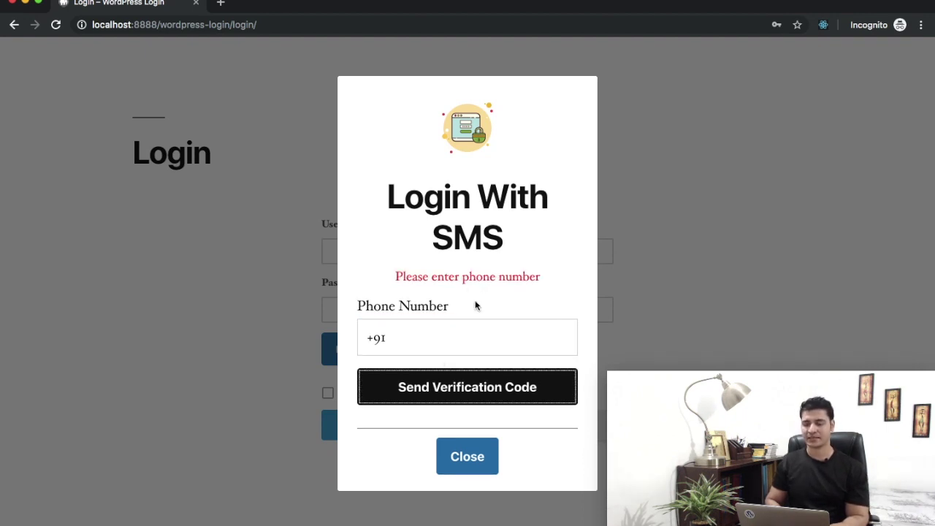
click(429, 340)
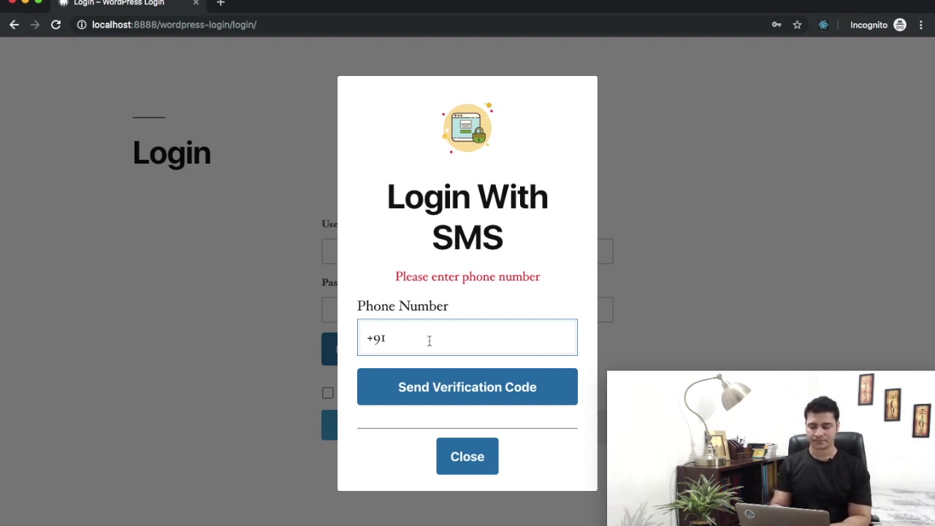
Submit the too-short number 77777, then an unregistered 10-digit number, getting 'User not found'.
text(77777)
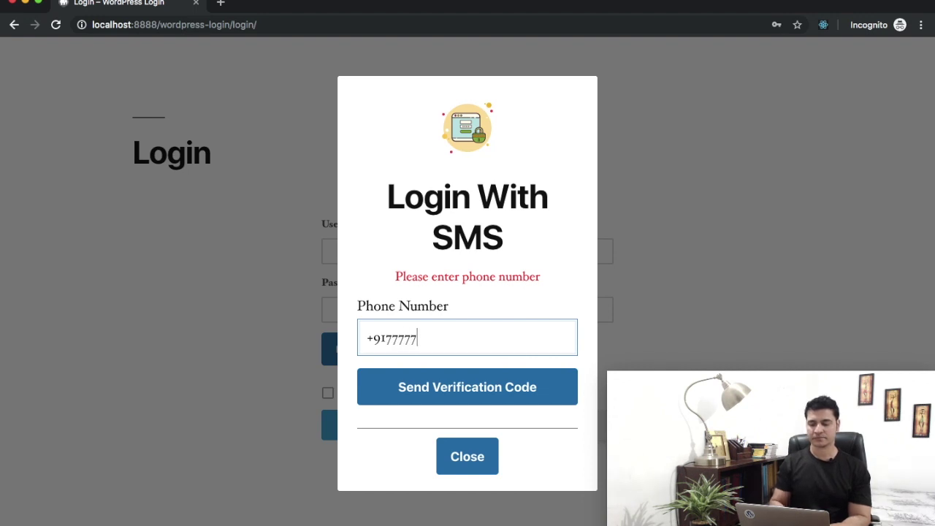
click(459, 392)
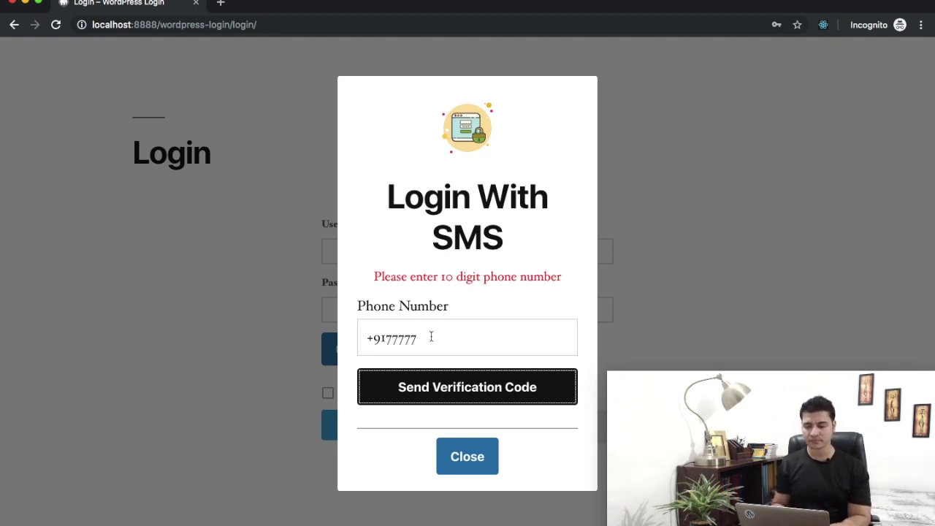
double_click(430, 336)
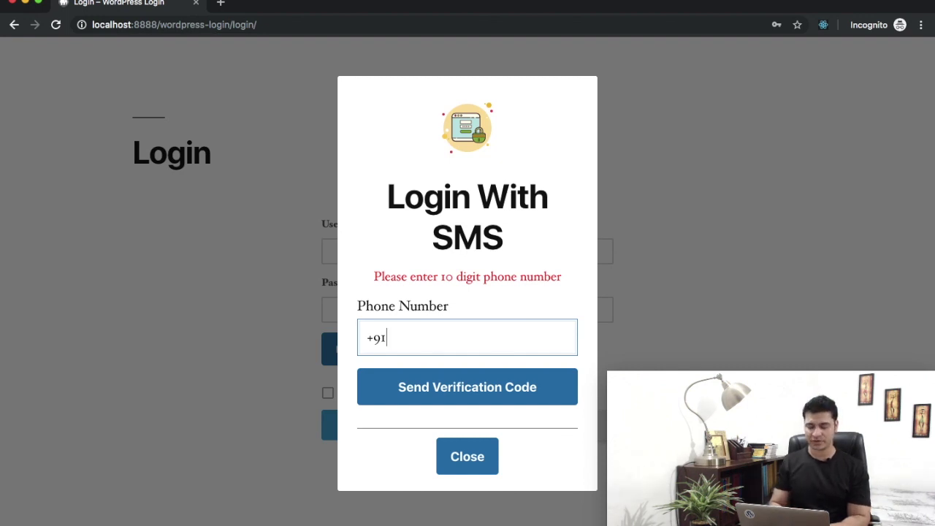
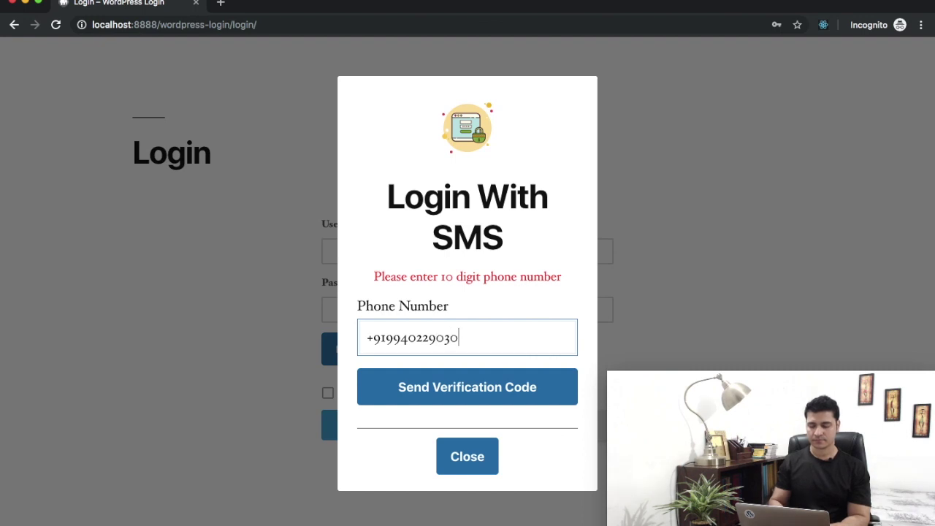
click(450, 404)
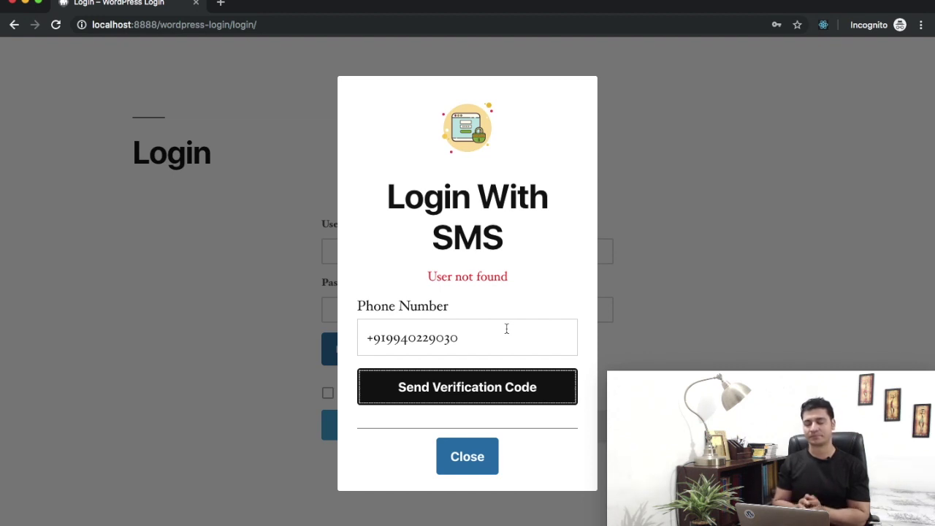
Replace the phone number with the registered user's number and send the verification code.
triple_click(480, 328)
click(470, 331)
double_click(470, 331)
key(Right)
key(alt+shift+Left)
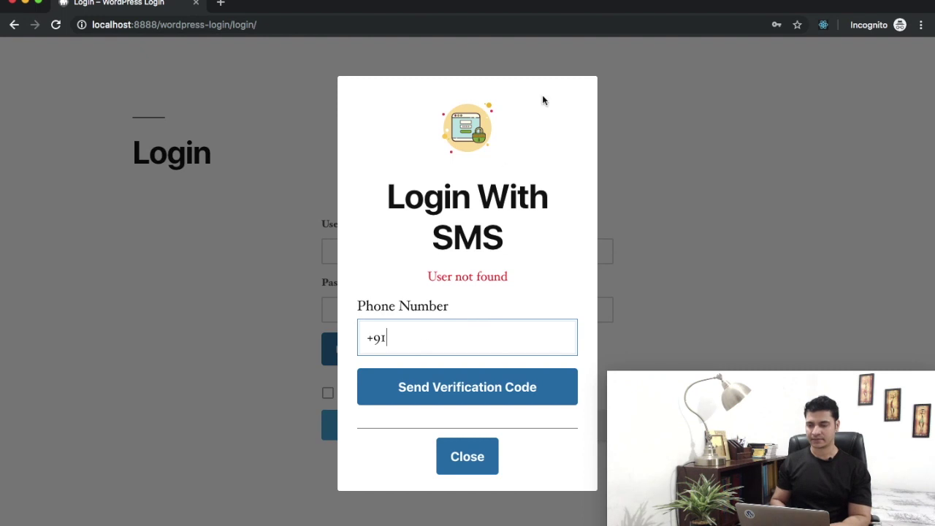
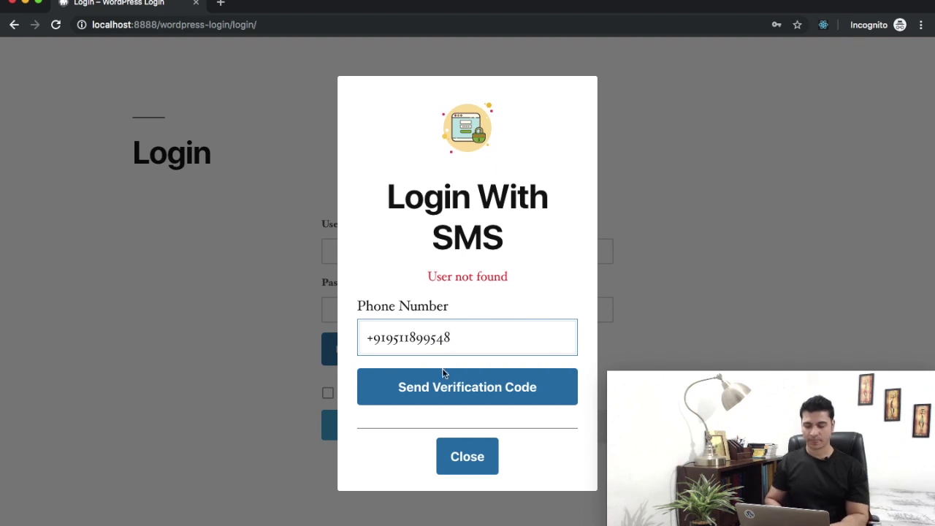
click(442, 382)
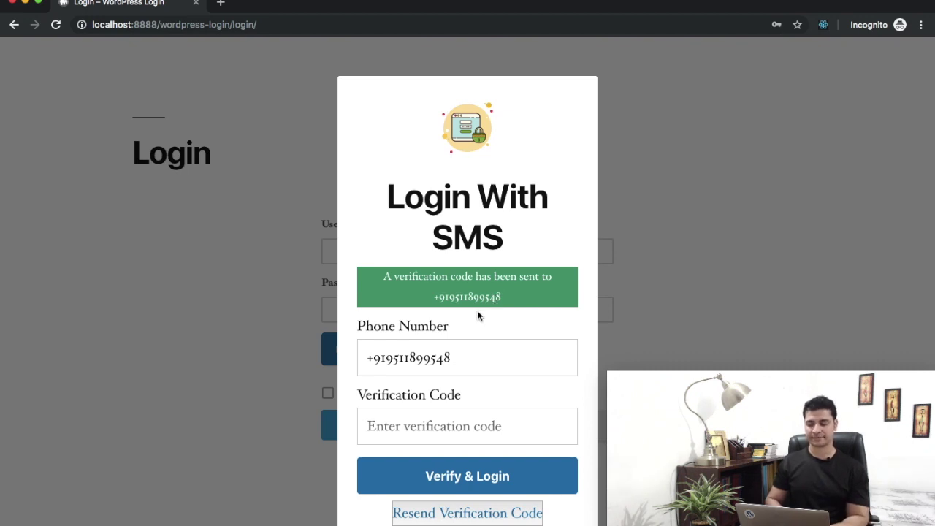
scroll(479, 316, down, 2)
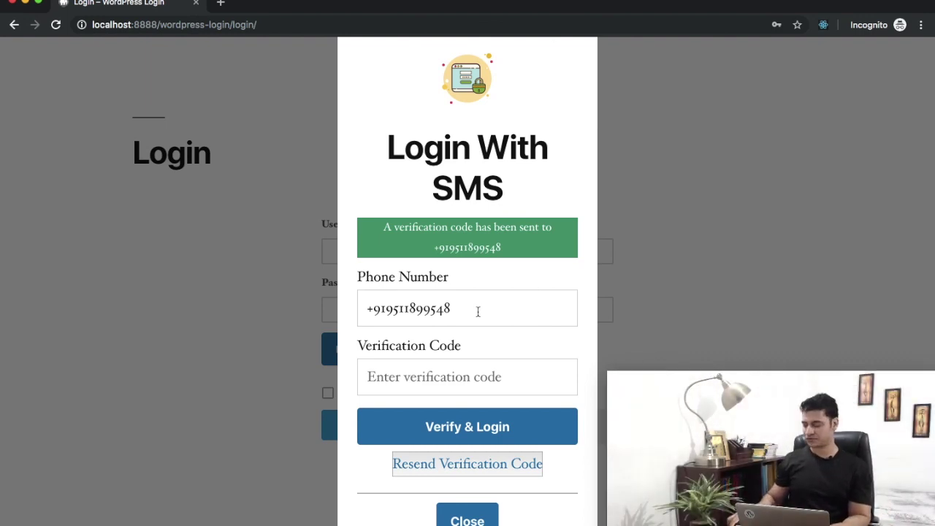
scroll(433, 341, down, 1)
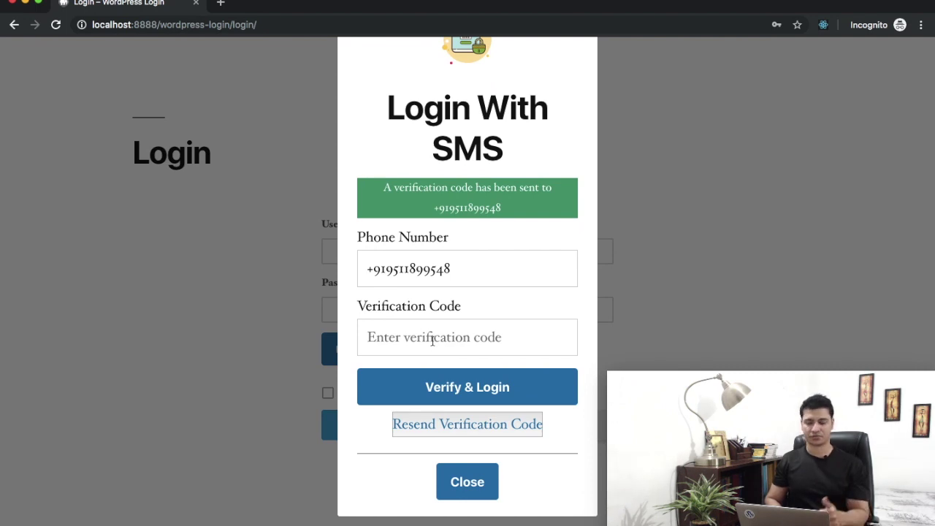
Submit an empty code, then a wrong code to get 'Verification code is invalid', and clear the field.
click(415, 340)
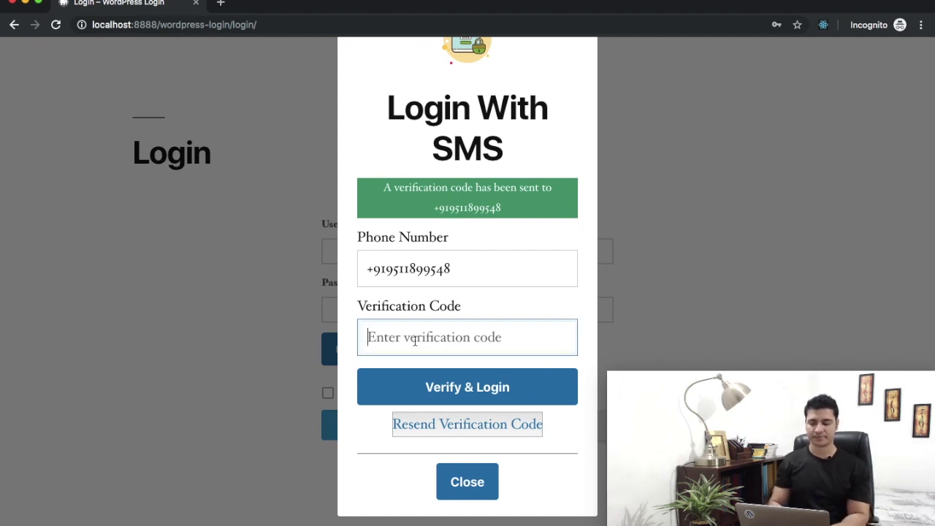
click(446, 379)
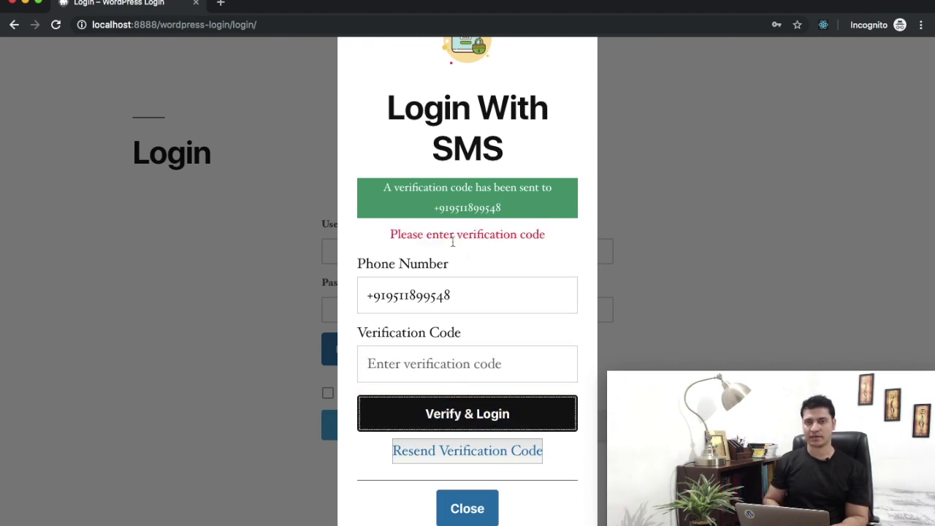
click(425, 352)
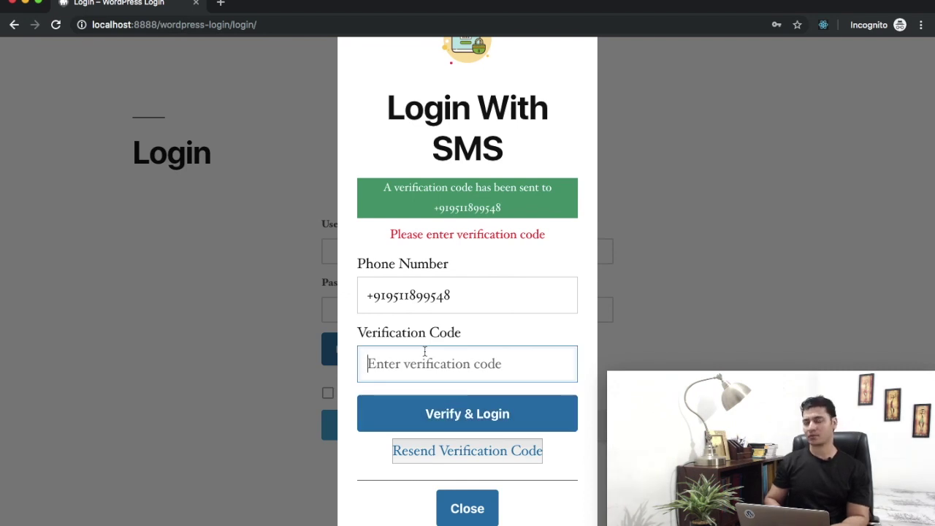
text(77987987987)
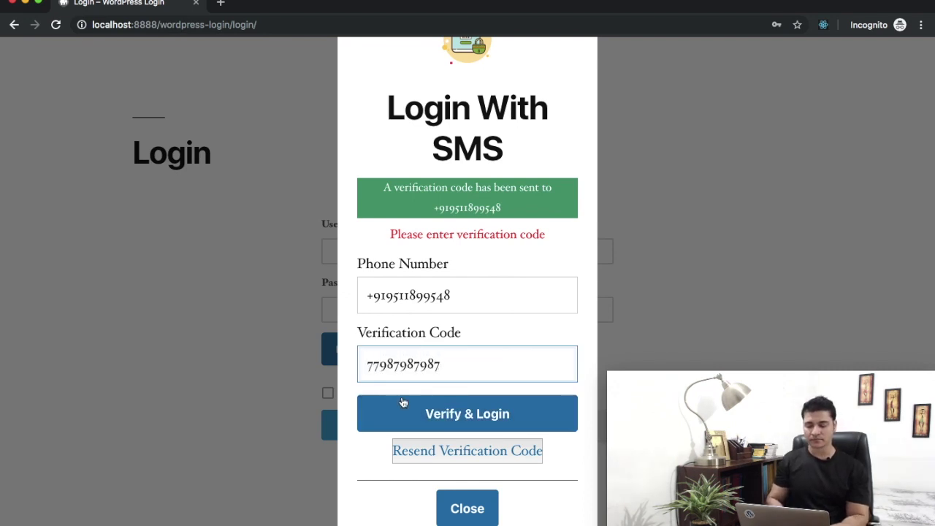
click(432, 422)
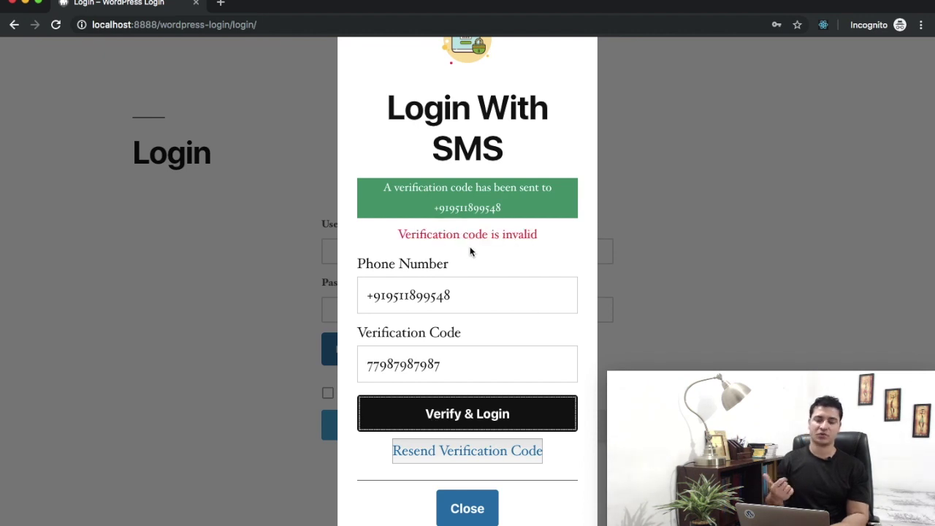
double_click(461, 375)
key(BackSpace)
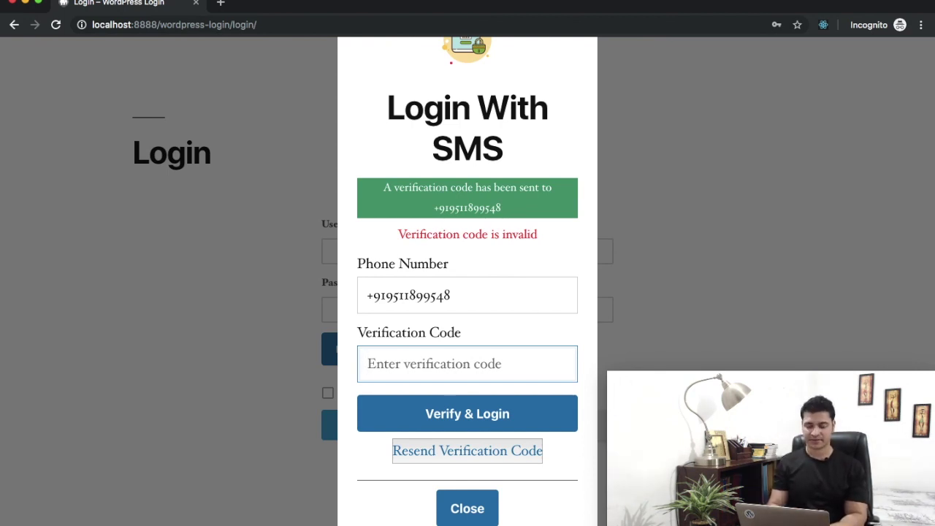
Enter the received SMS verification code and submit it with Verify & Login.
text(3185)
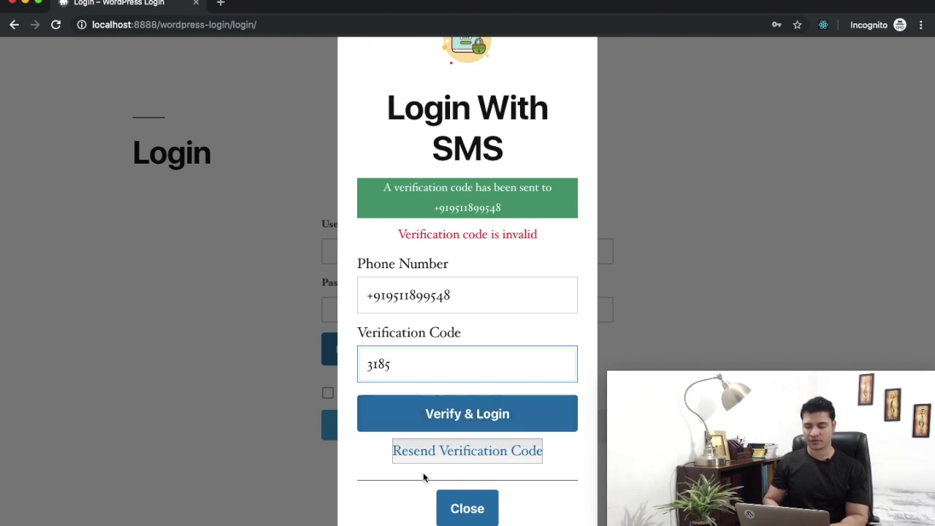
click(467, 418)
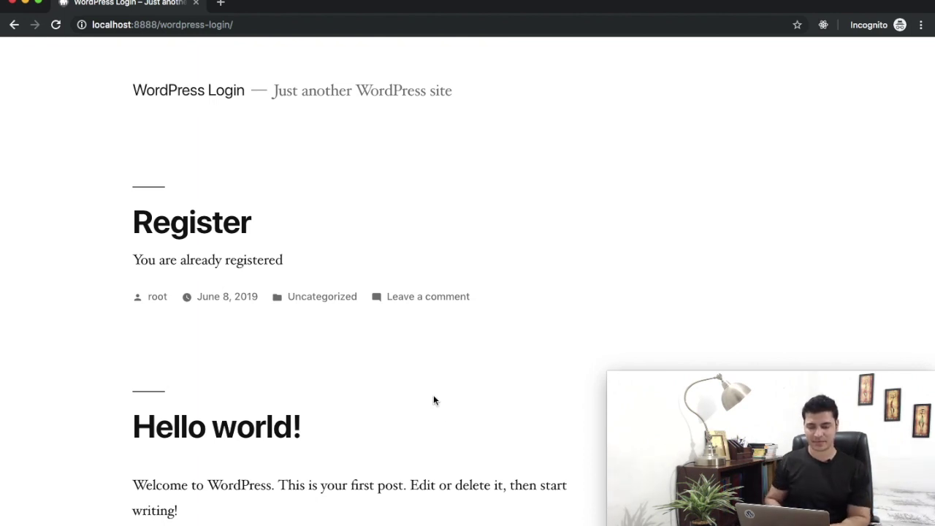
Go to the site's login page and check that it shows the signed-in user's profile.
click(241, 25)
click(241, 25)
text(login)
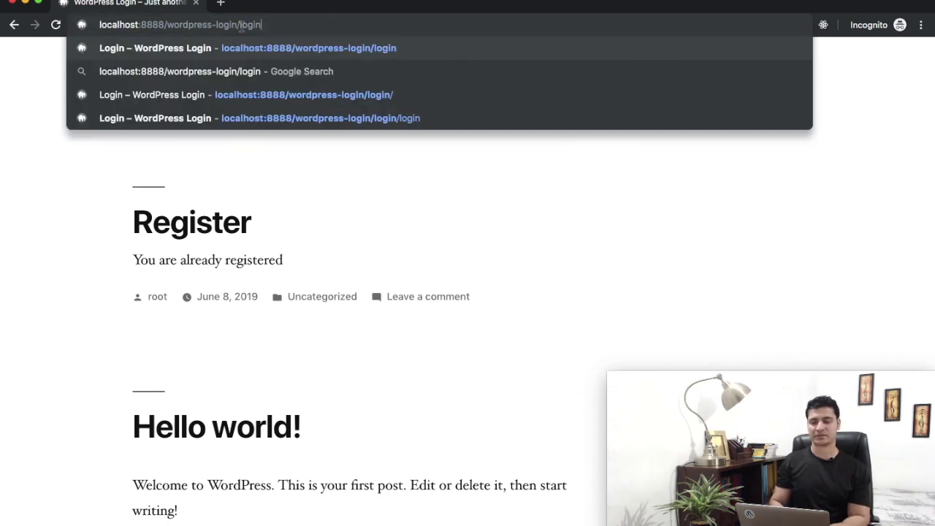
key(Return)
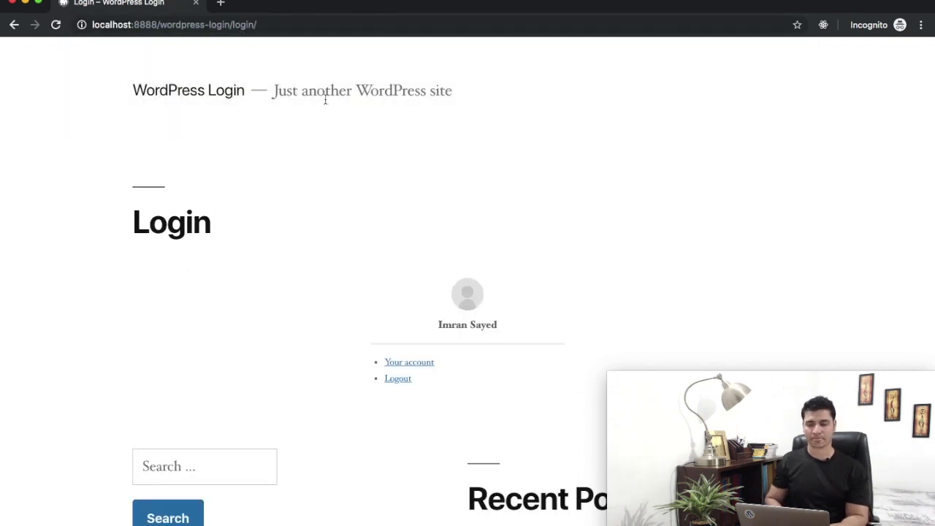
scroll(358, 164, down, 3)
scroll(358, 164, up, 3)
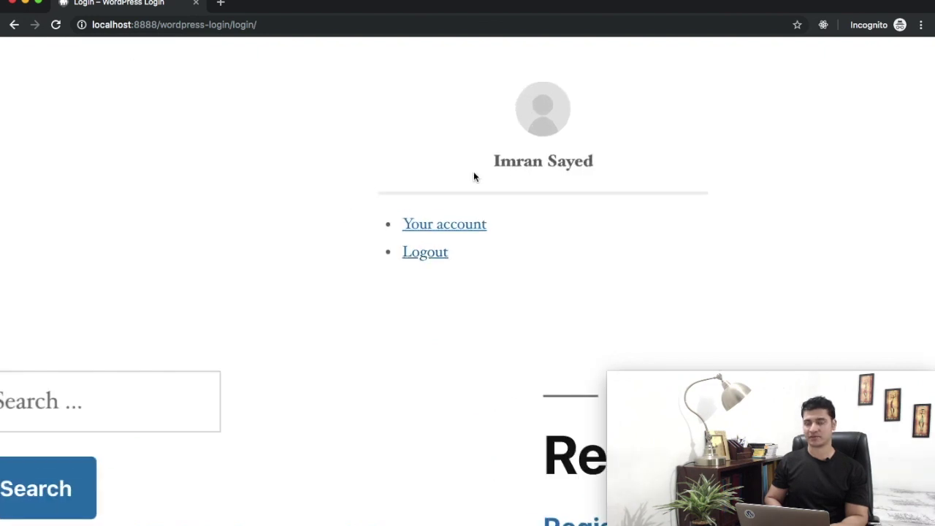
scroll(473, 171, down, 4)
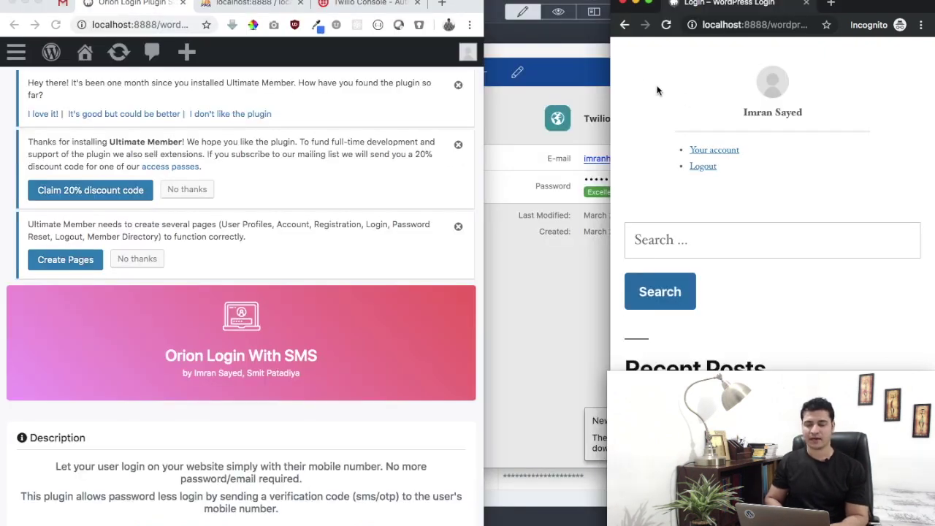
click(480, 89)
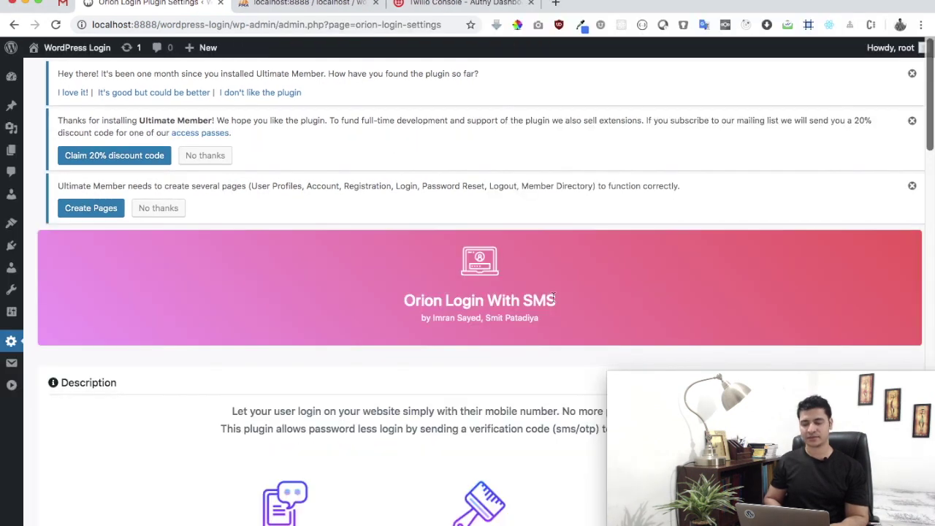
scroll(553, 298, down, 15)
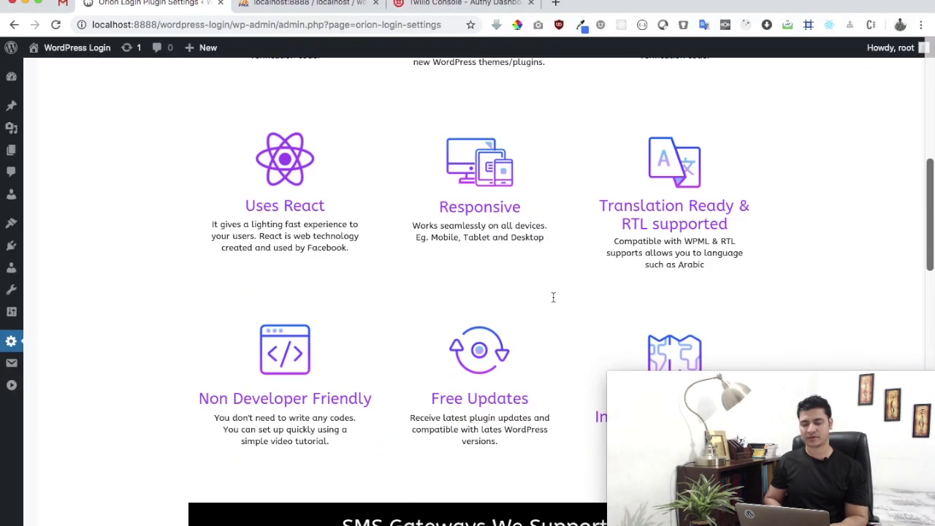
scroll(553, 297, down, 10)
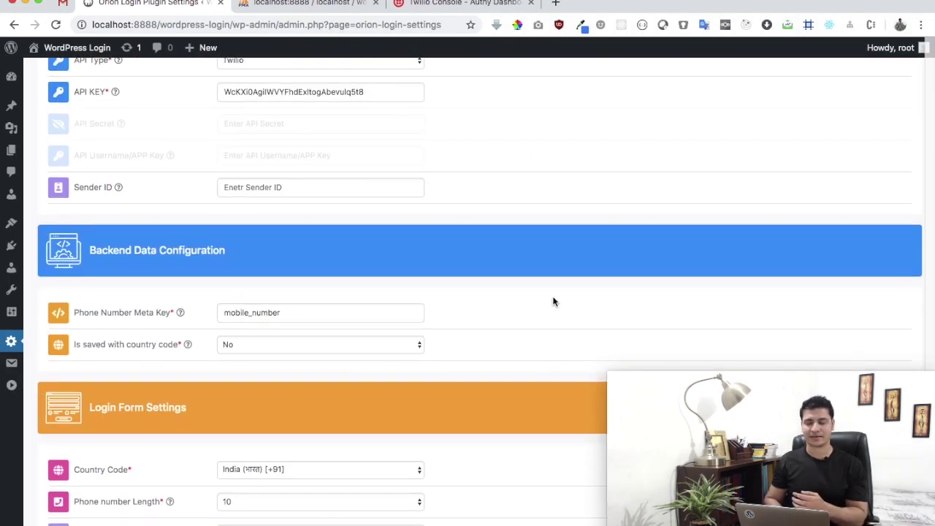
scroll(552, 296, down, 5)
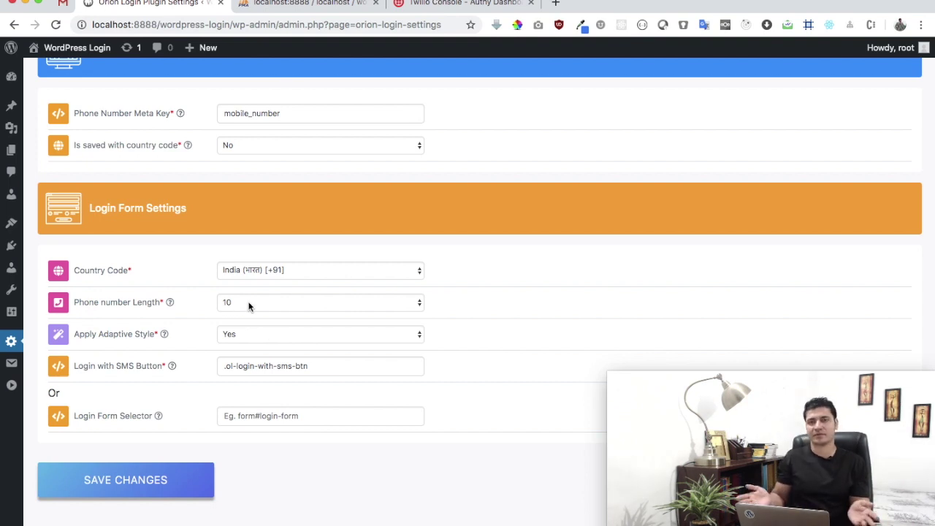
scroll(249, 307, up, 15)
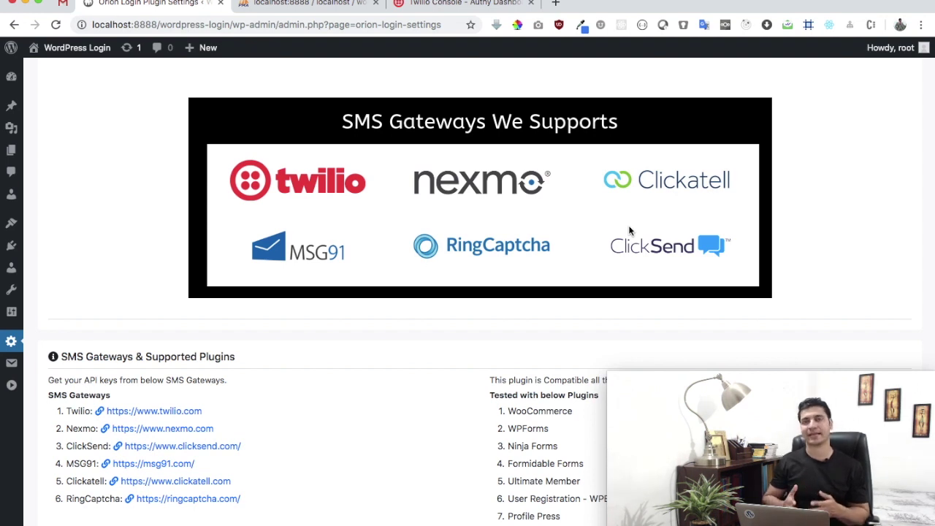
scroll(629, 230, up, 2)
scroll(629, 225, up, 2)
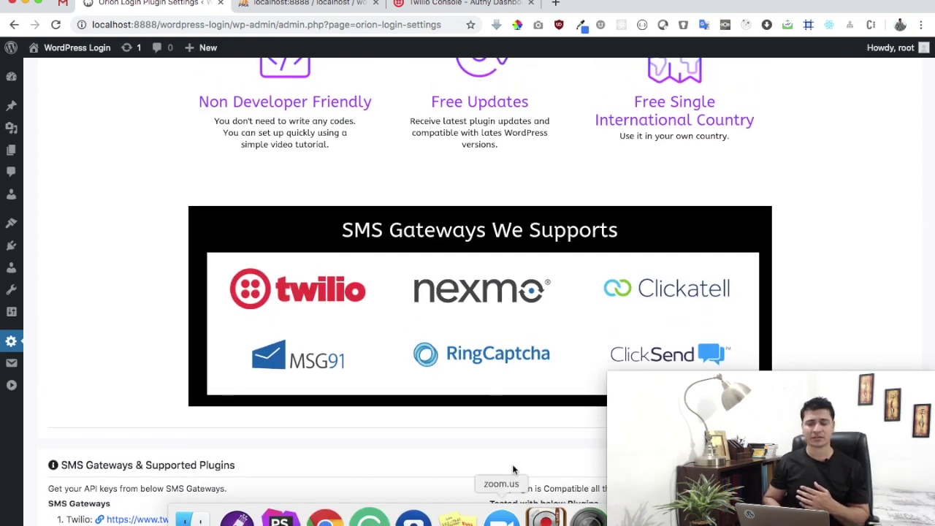
scroll(599, 271, up, 10)
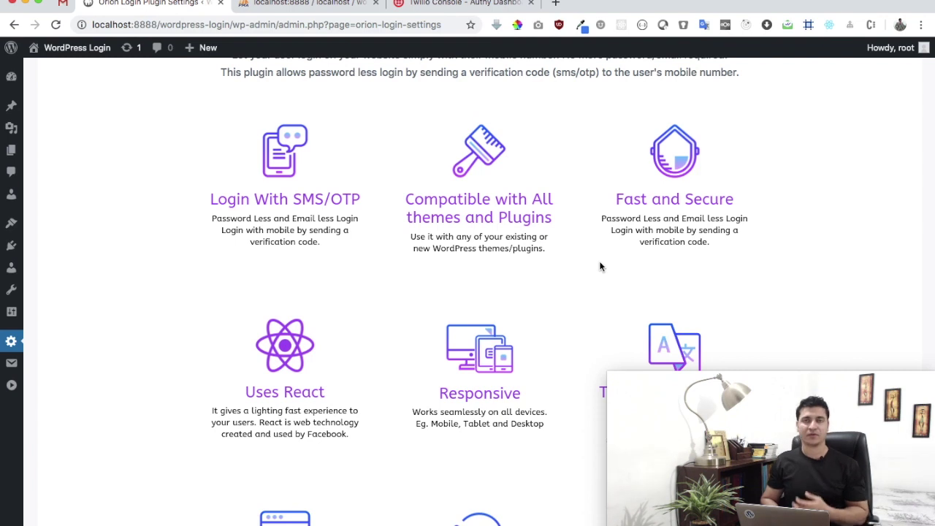
scroll(600, 266, down, 4)
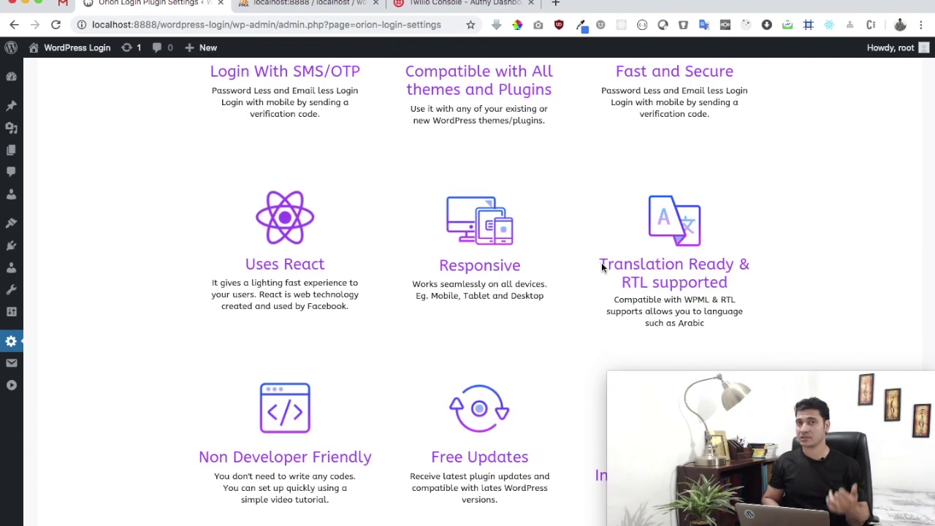
scroll(602, 266, down, 6)
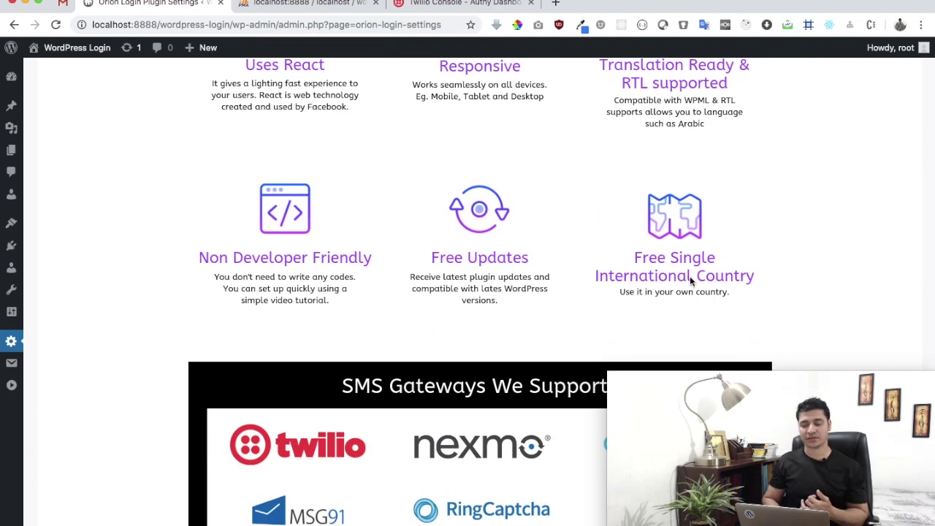
scroll(653, 292, up, 3)
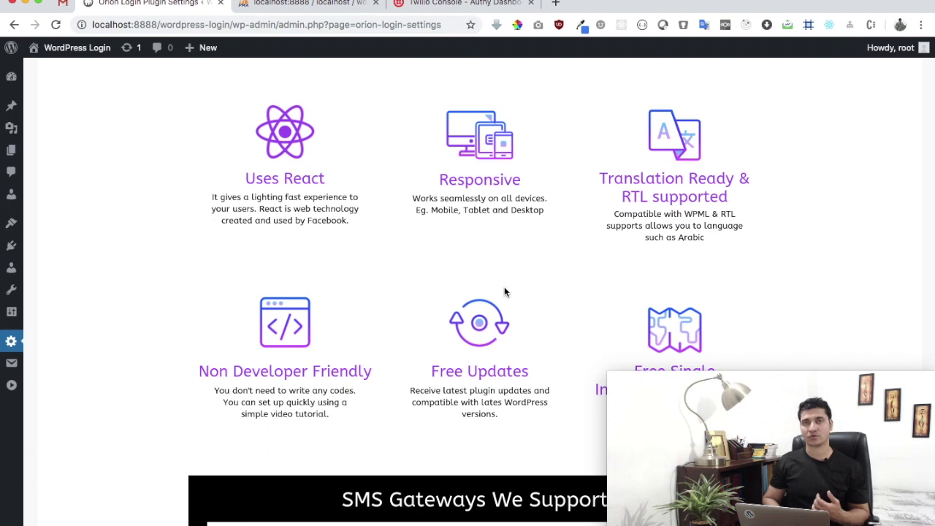
scroll(503, 291, down, 10)
scroll(504, 291, down, 4)
scroll(549, 175, up, 5)
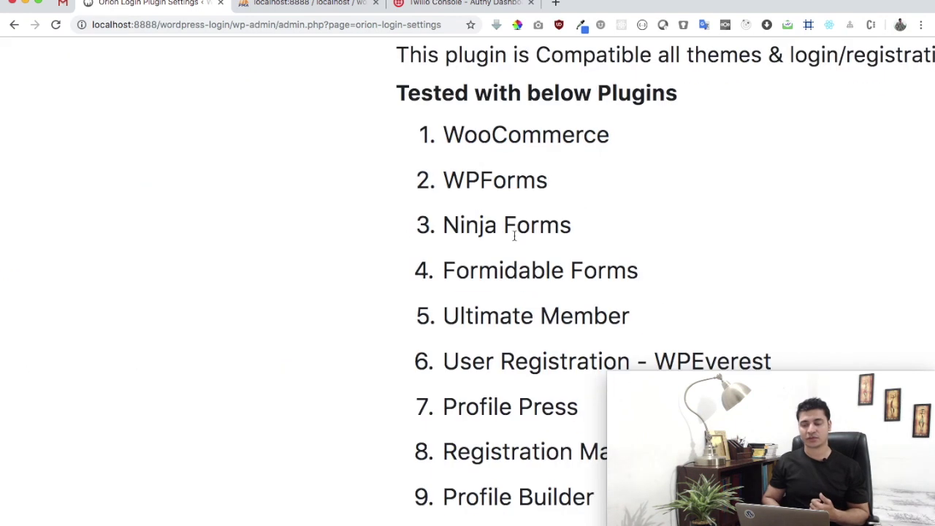
scroll(512, 244, down, 3)
scroll(512, 245, down, 5)
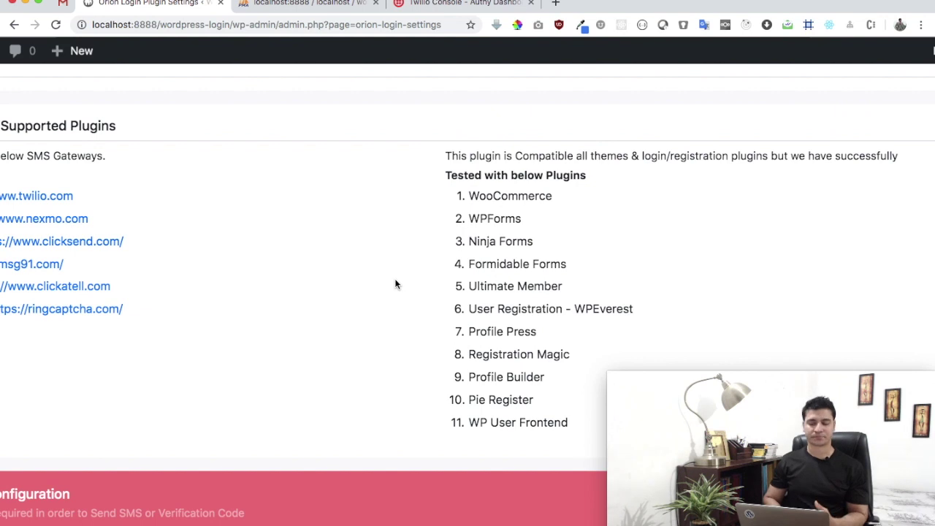
scroll(439, 271, down, 2)
scroll(395, 285, down, 10)
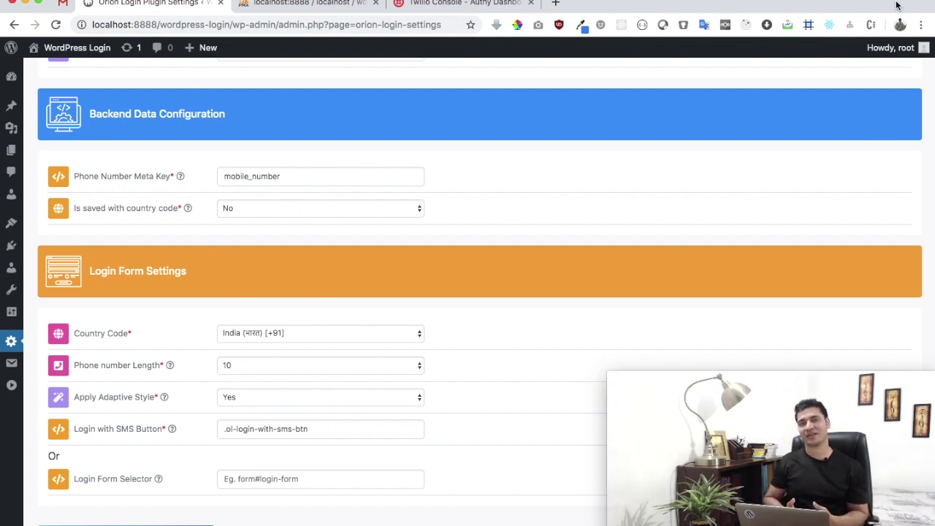
Open a new tab and load the Twitter profile at twitter.com/i.
click(556, 3)
text(i)
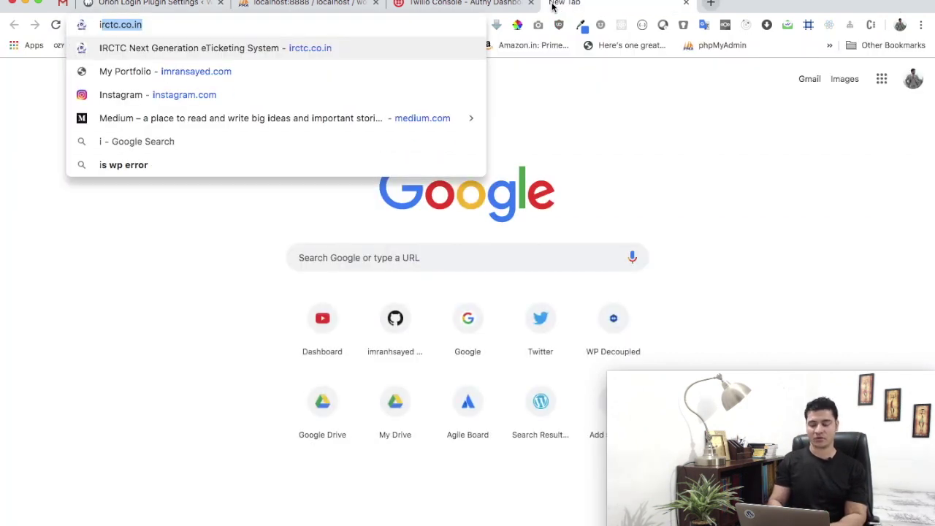
key(BackSpace)
key(BackSpace)
text(twitter.com/im)
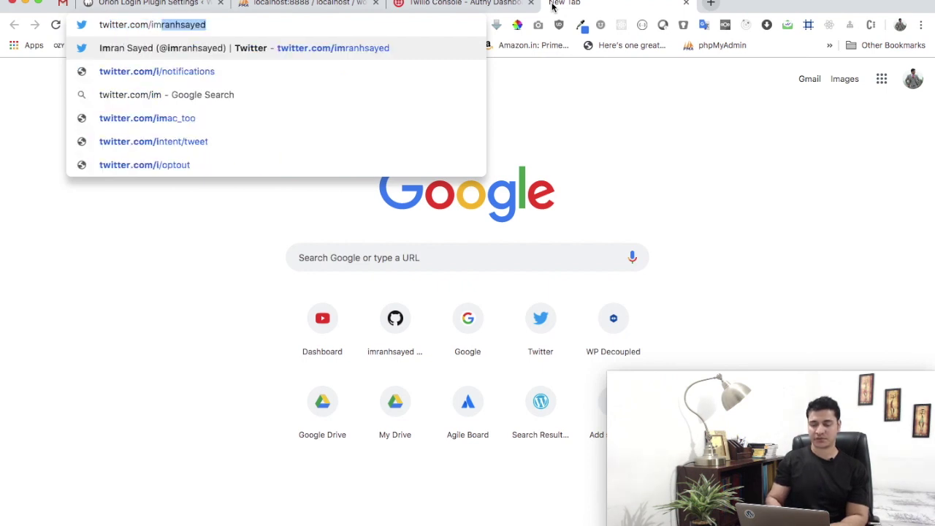
key(Return)
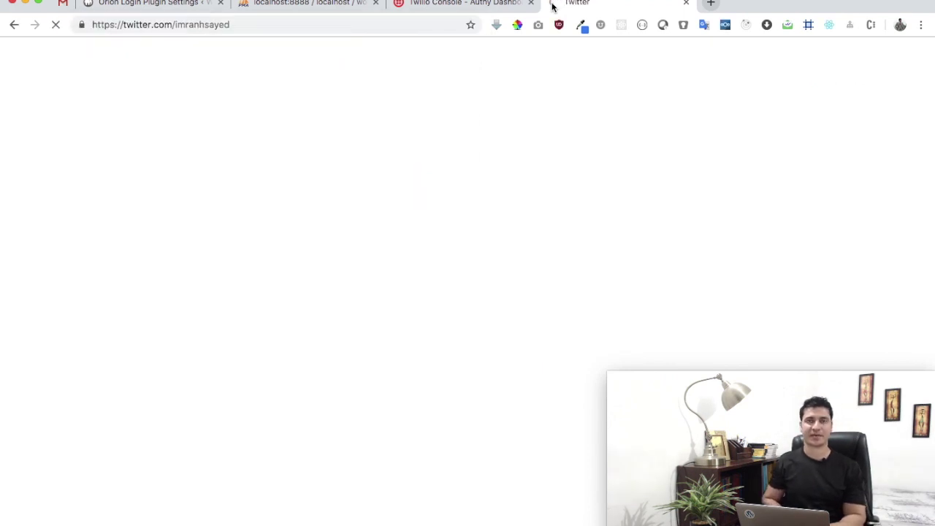